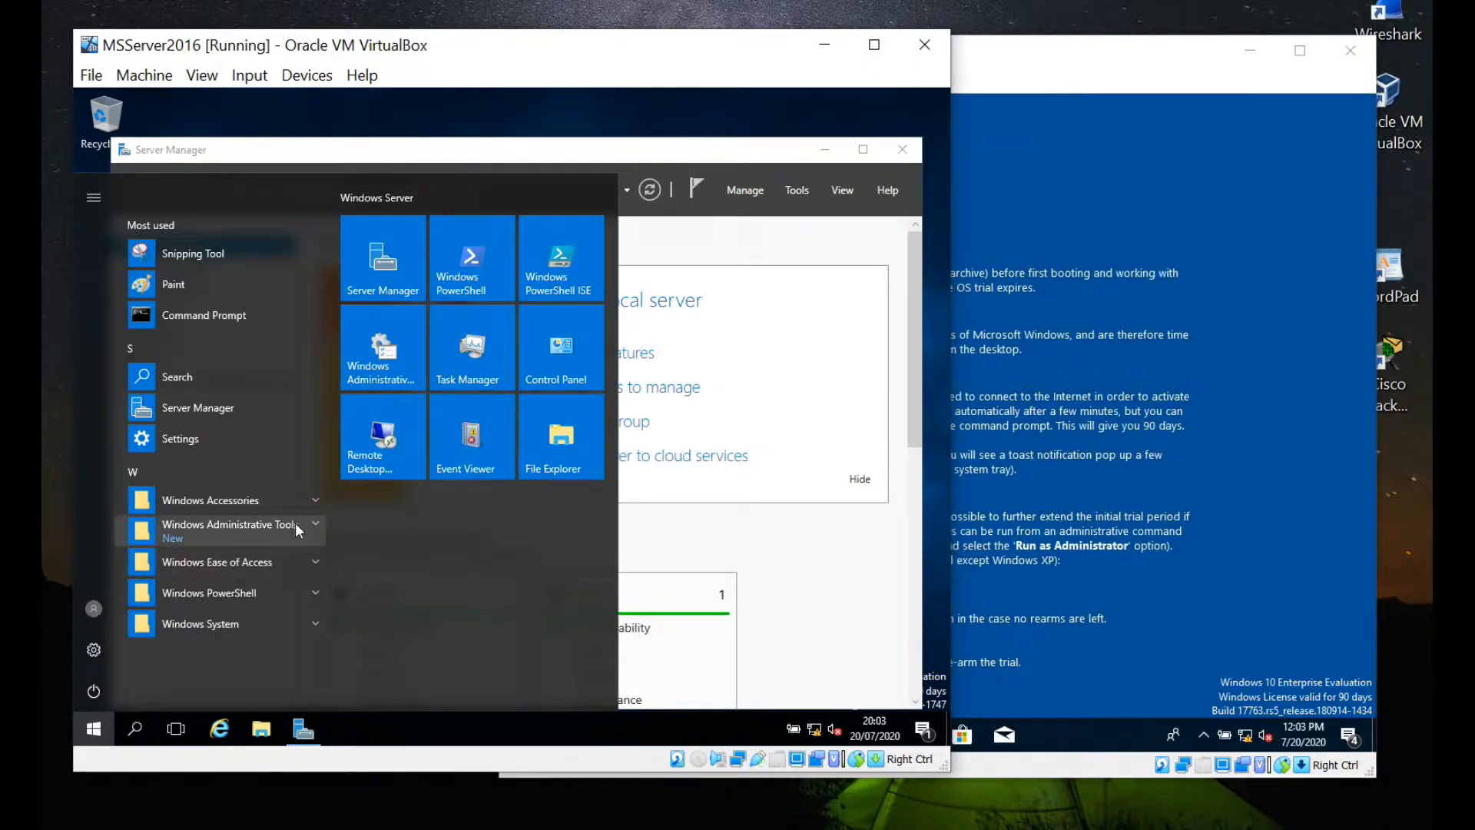
Launch Active Directory Users and Computers from the Start menu's Windows Administrative Tools folder.
left_click(315, 524)
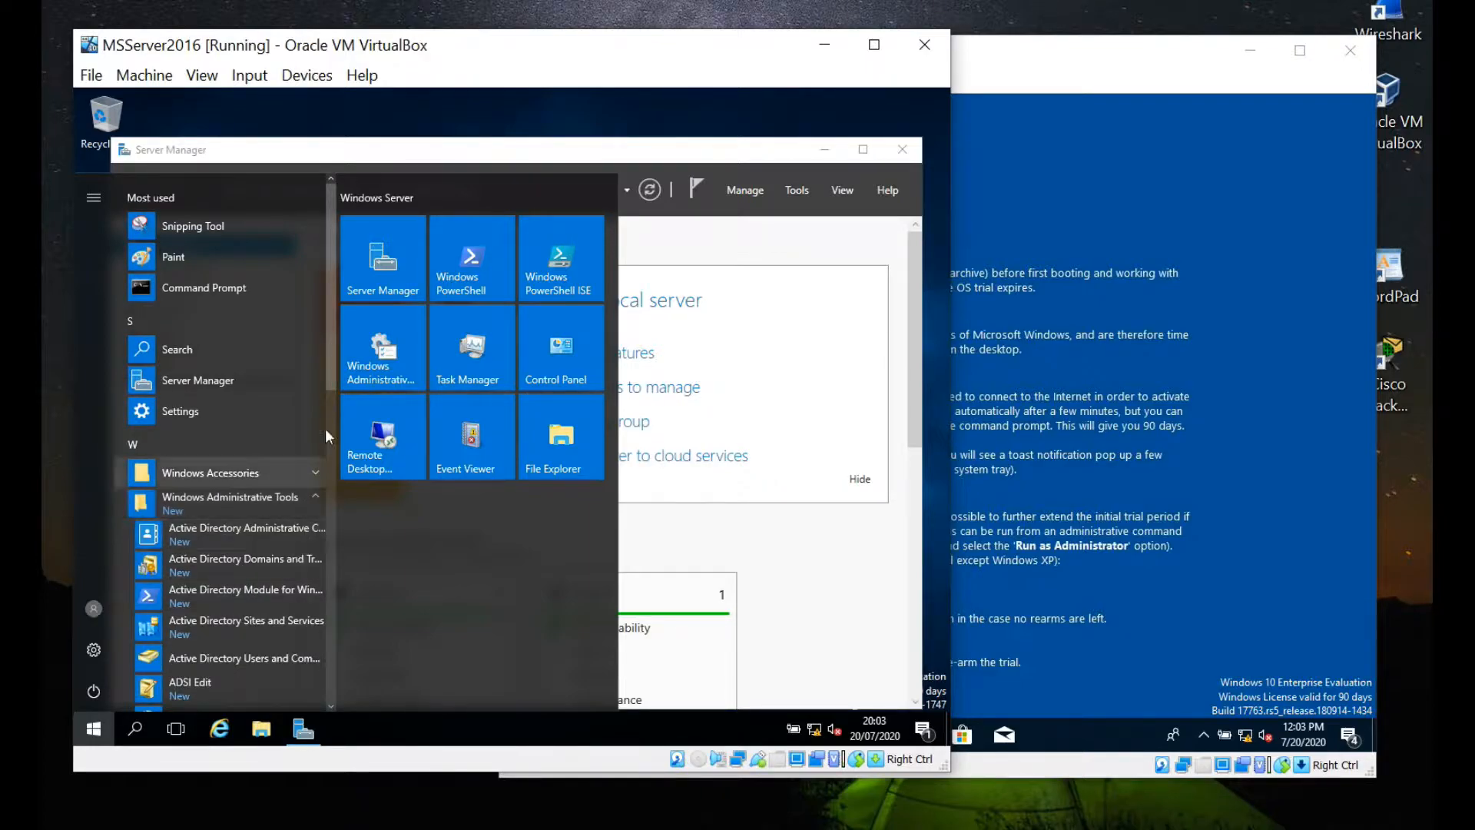
left_click_drag(330, 371, 330, 412)
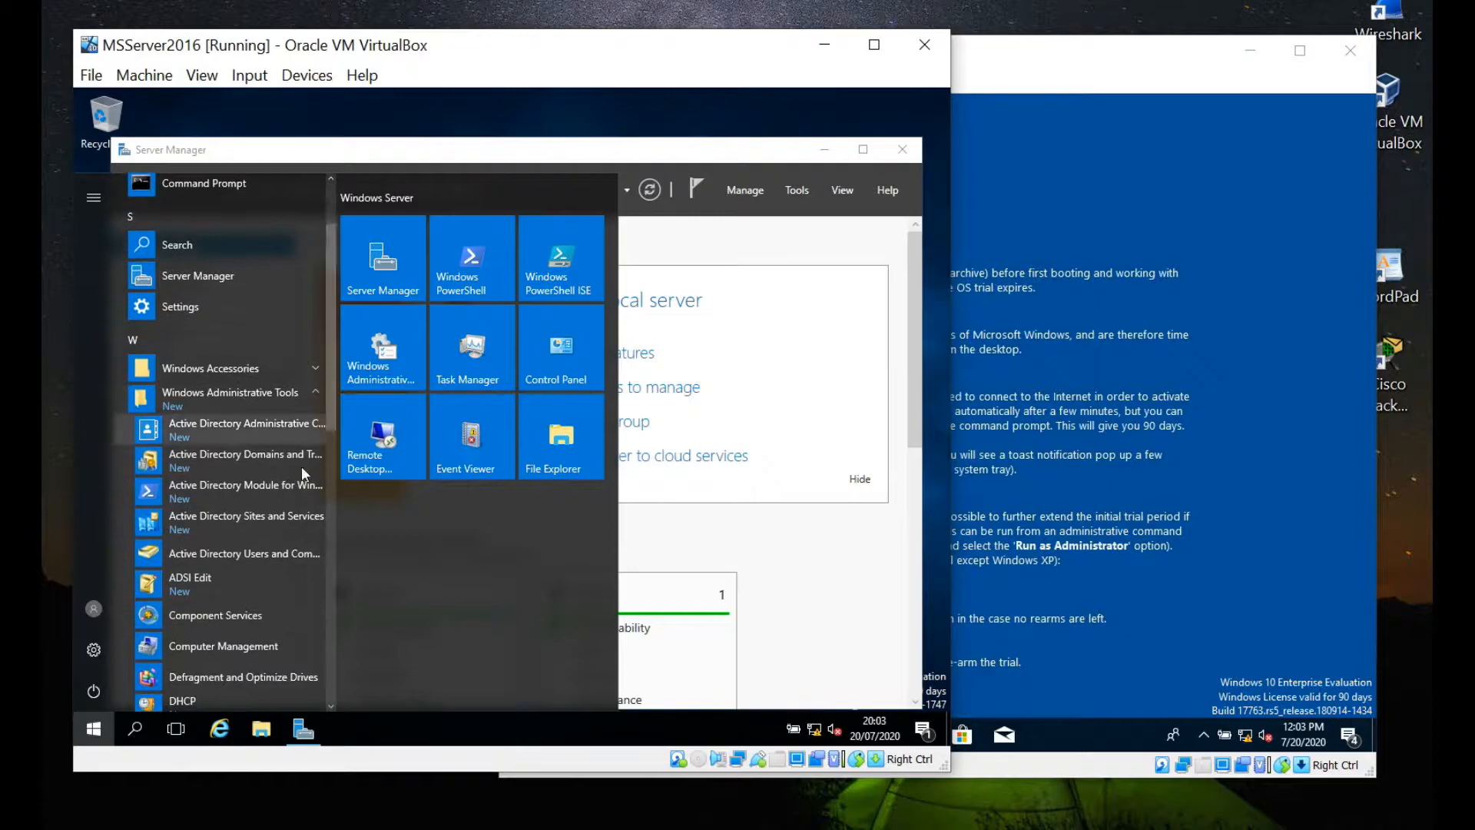
left_click(269, 559)
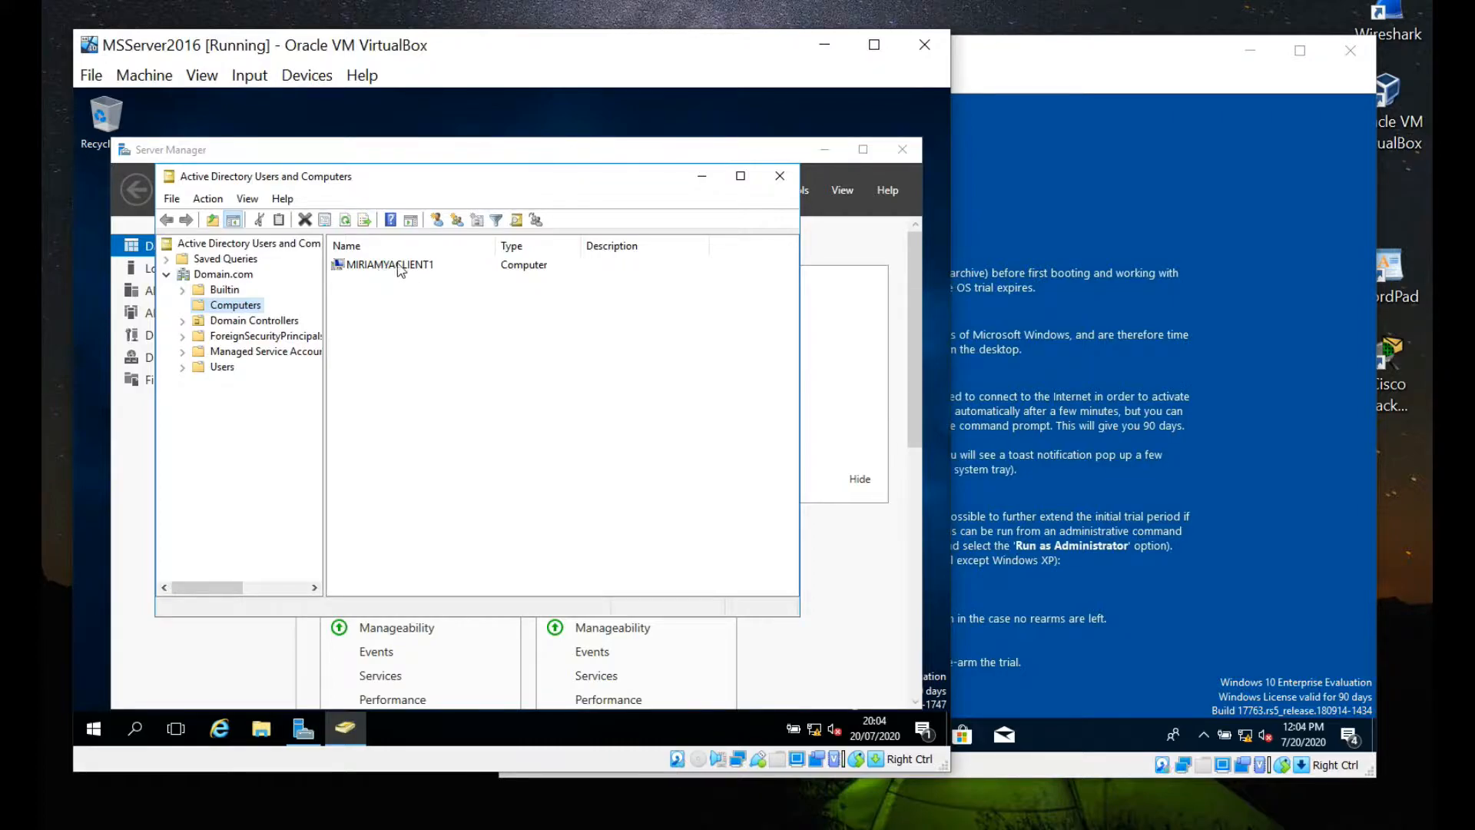
Open the Domain.com Users container and scroll through its built-in accounts and groups.
left_click(222, 367)
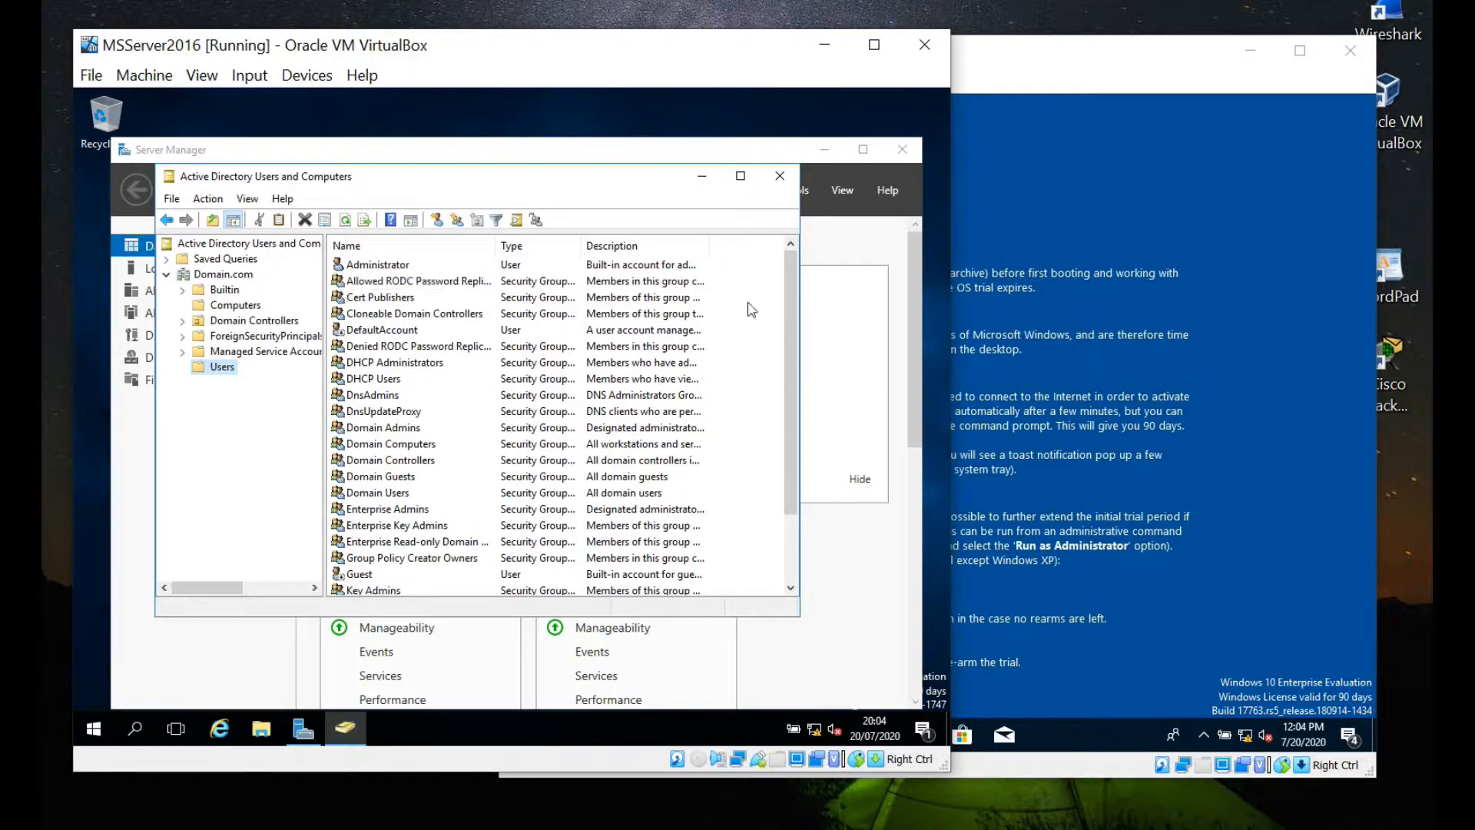
left_click_drag(787, 303, 772, 275)
Start a New > User in the Users container and enter first, last and logon names.
right_click(216, 371)
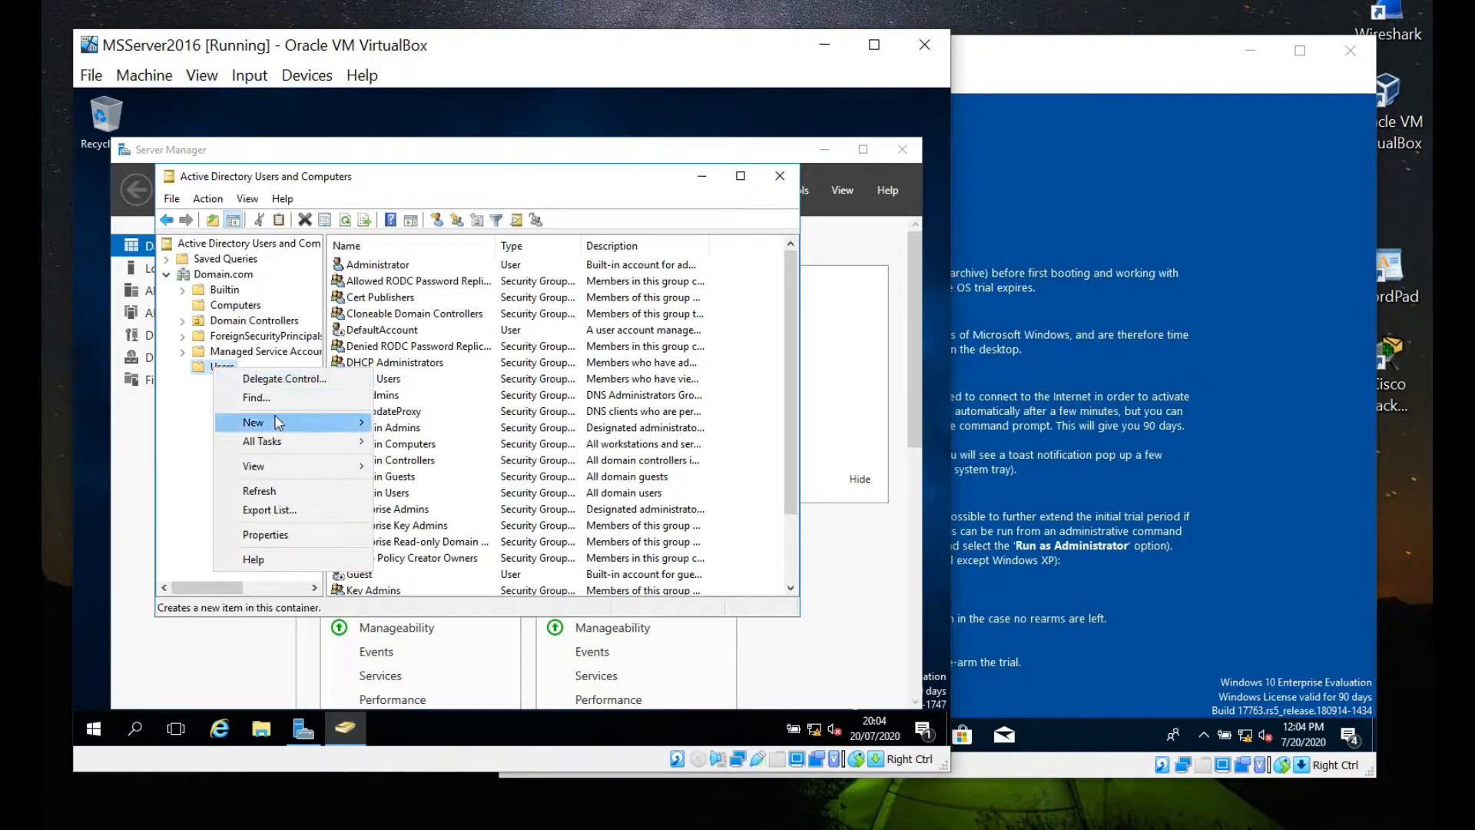
mouse_move(278, 423)
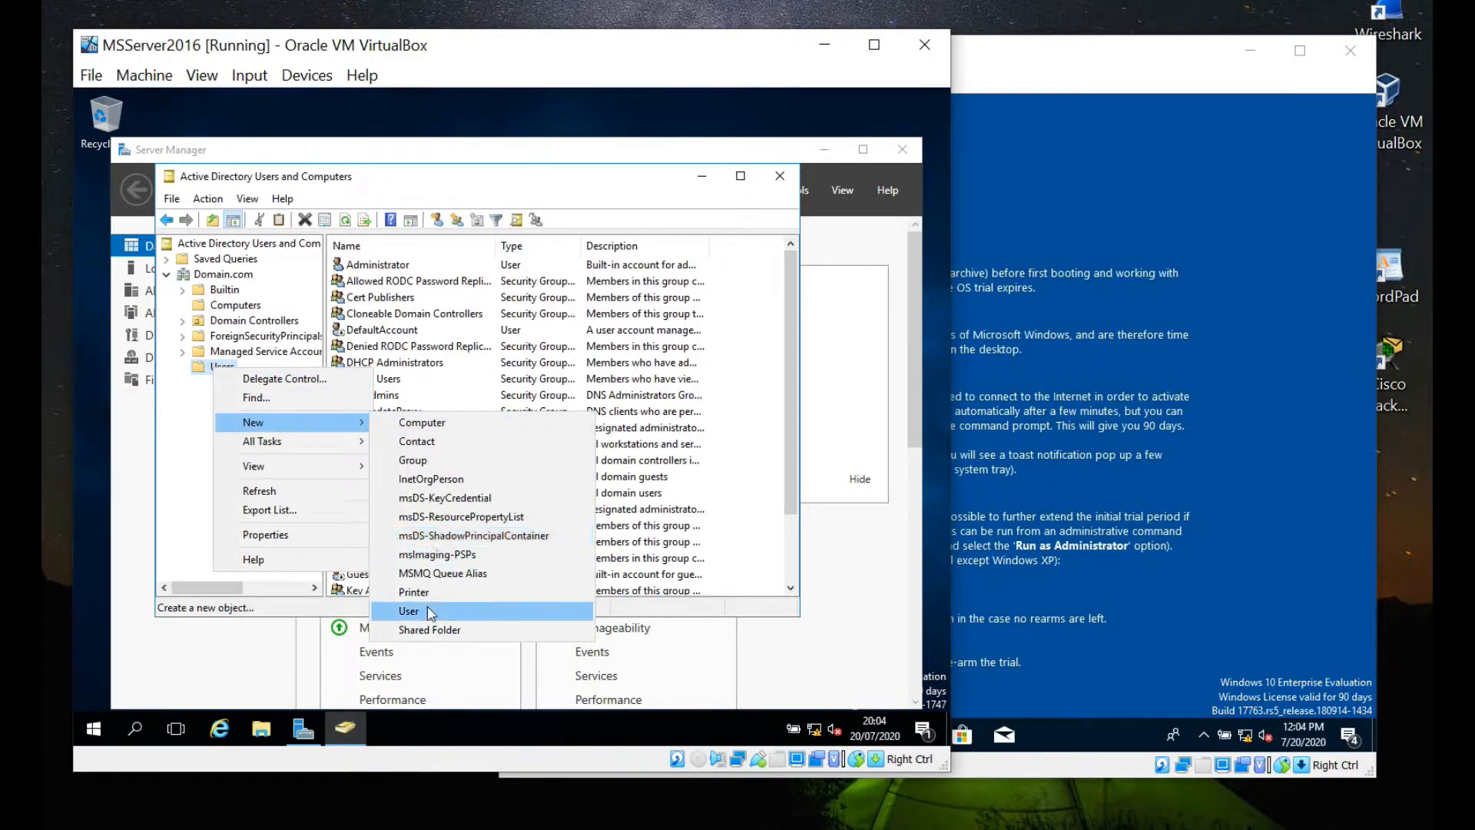
left_click(429, 611)
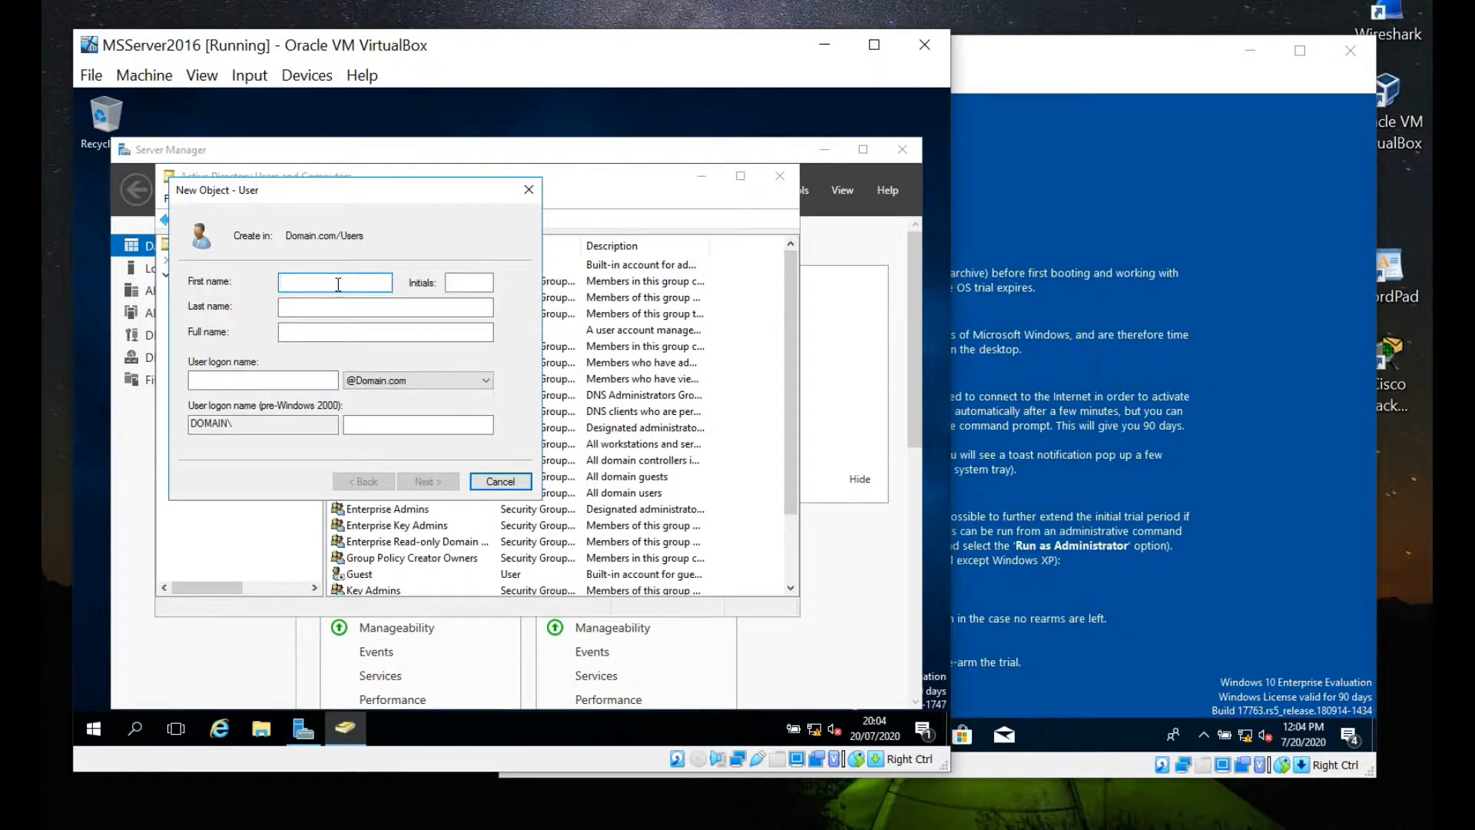
left_click(364, 311)
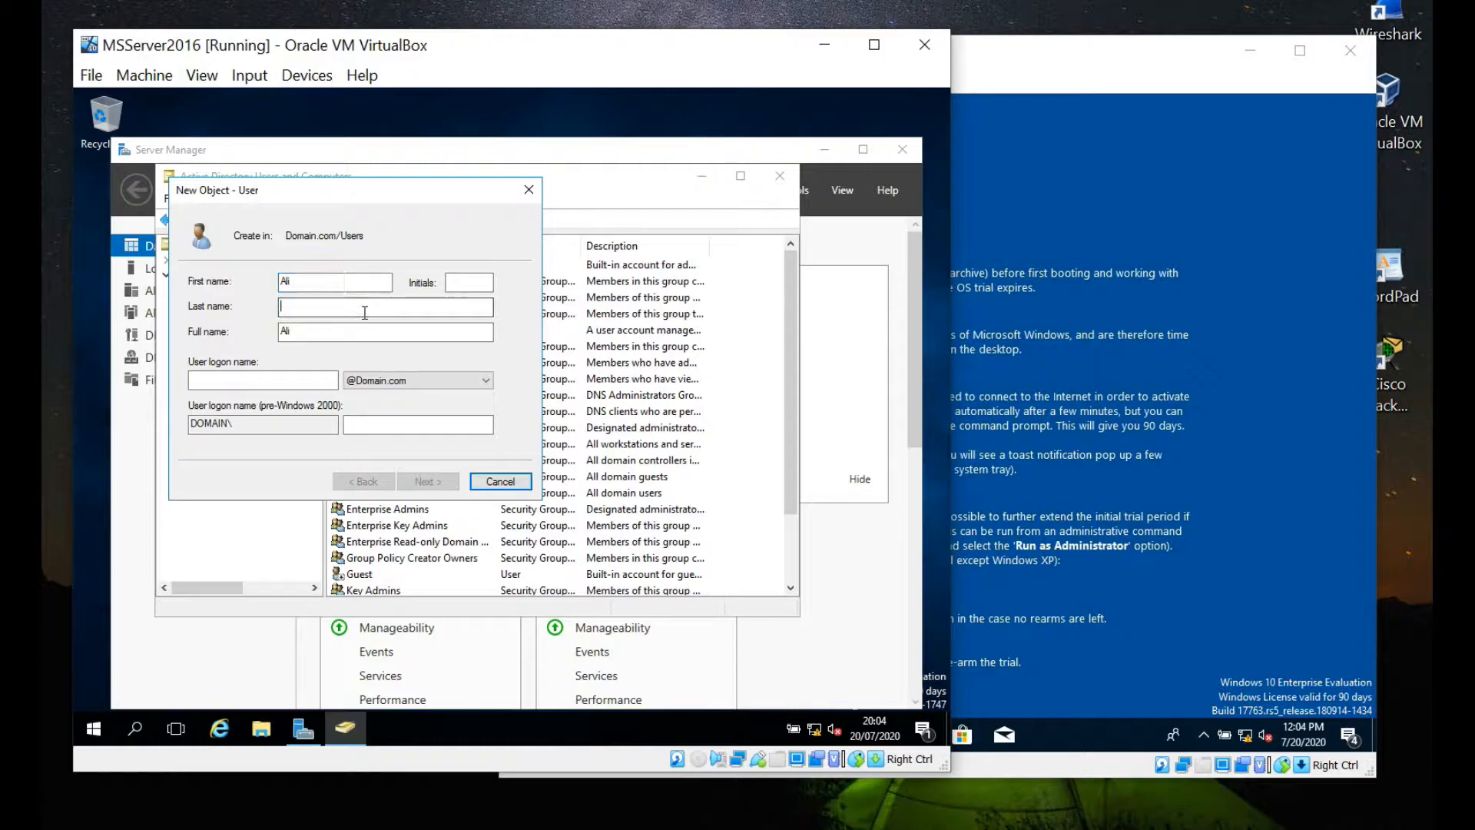
left_click(310, 379)
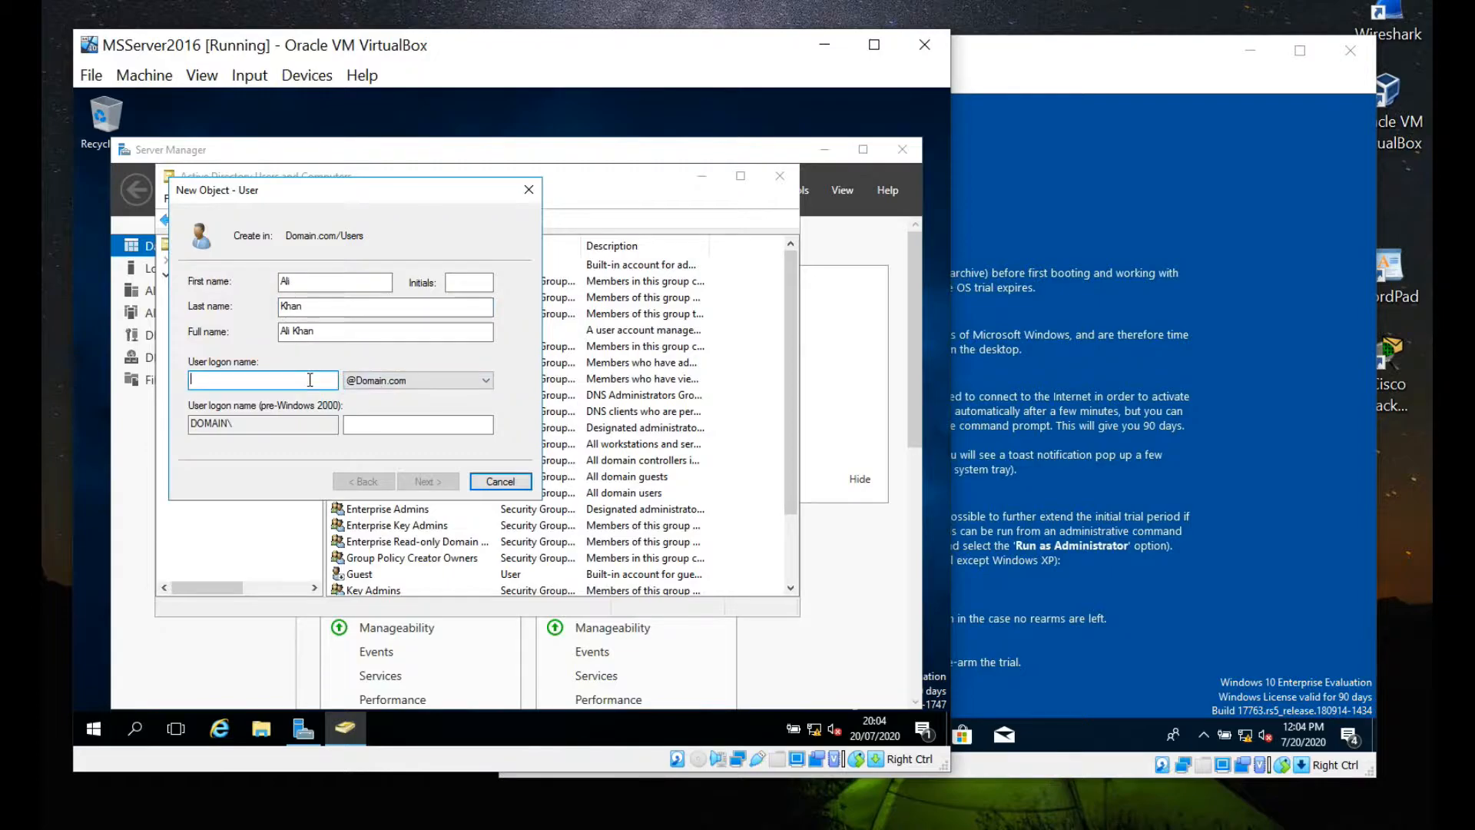
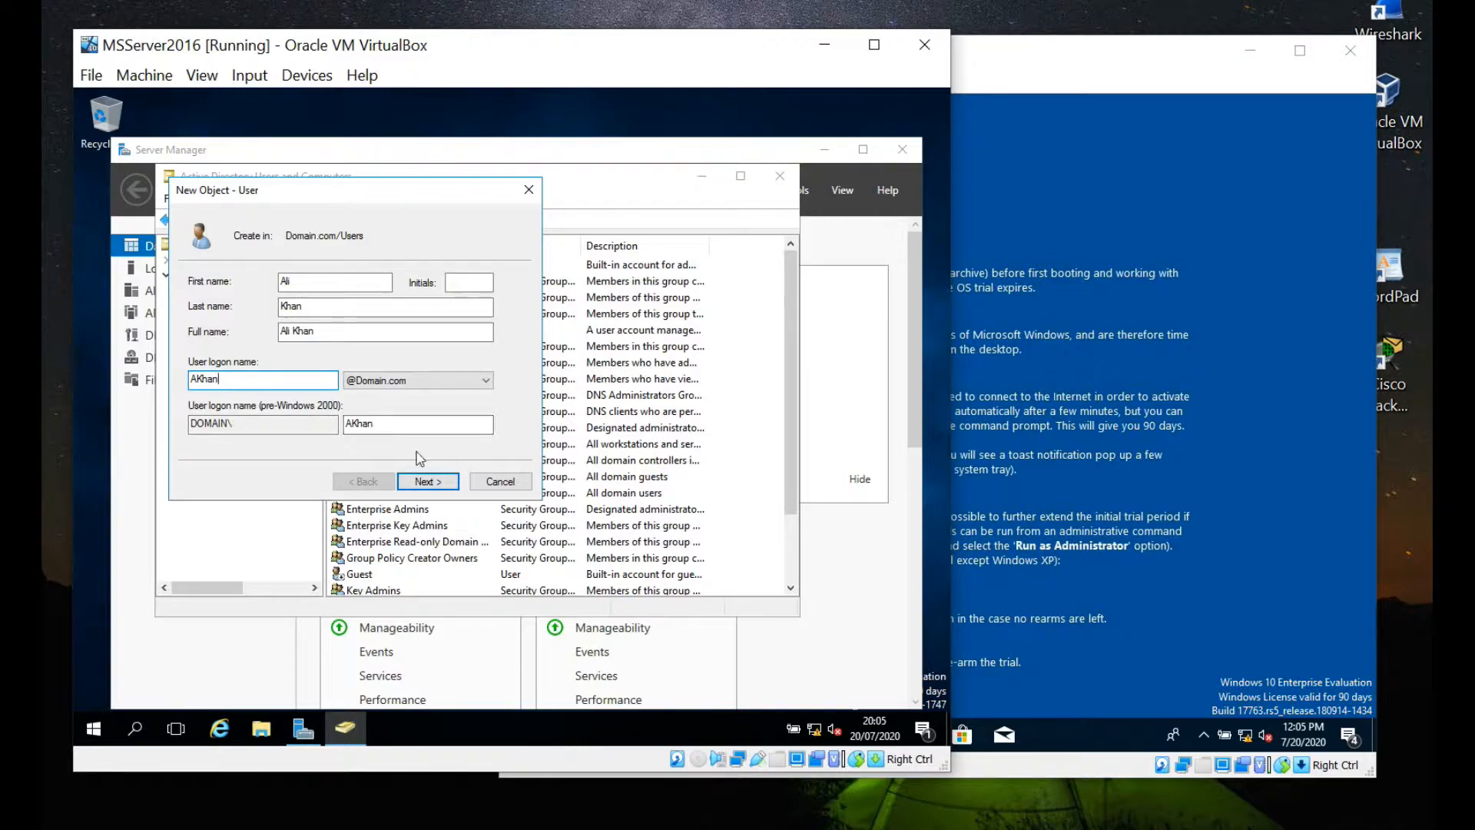
left_click(429, 481)
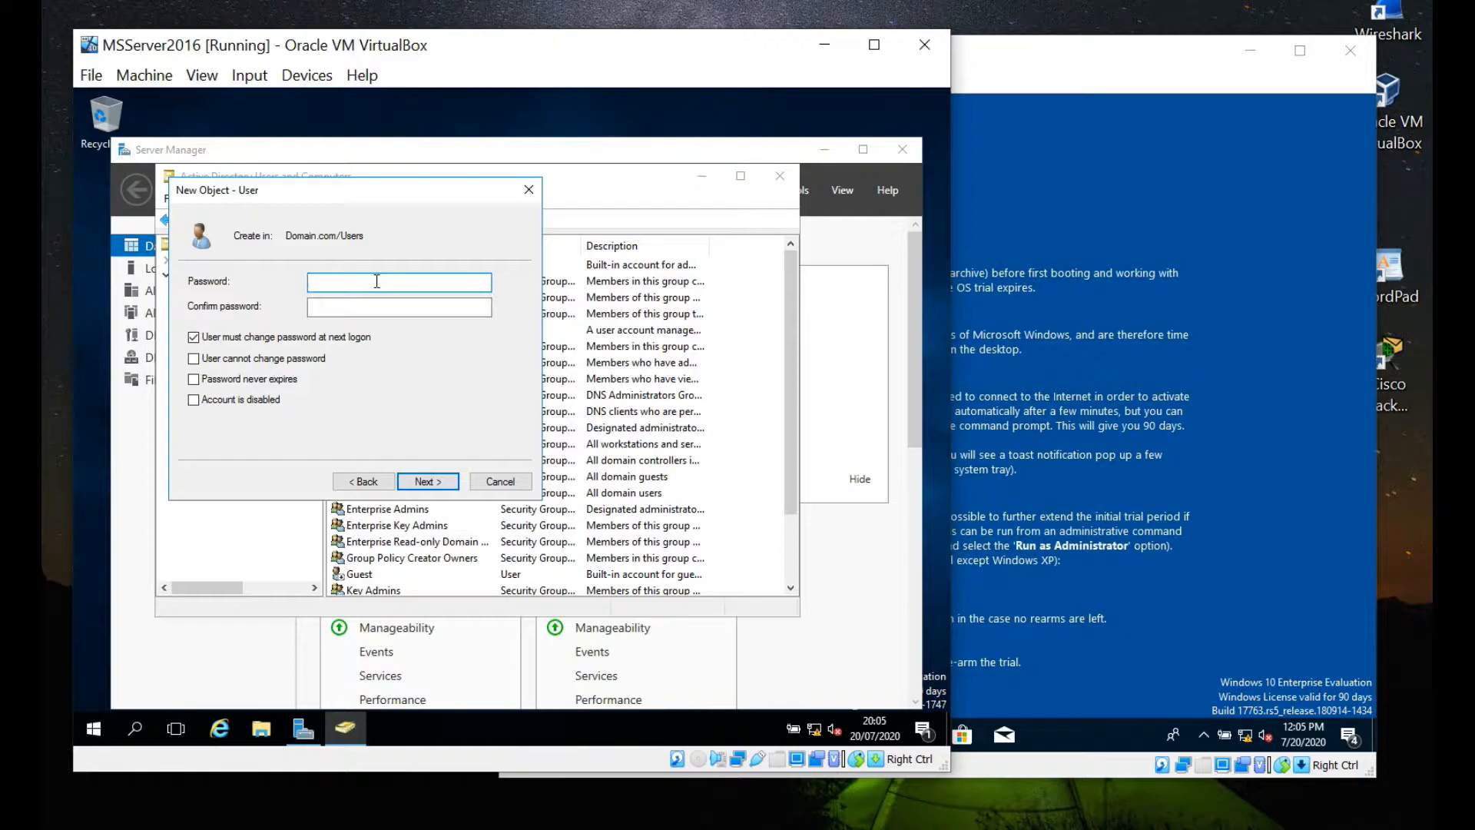
Enter the new account's password and retype it in the Confirm password field.
type("a")
type("abcdef")
left_click(418, 311)
type("ab")
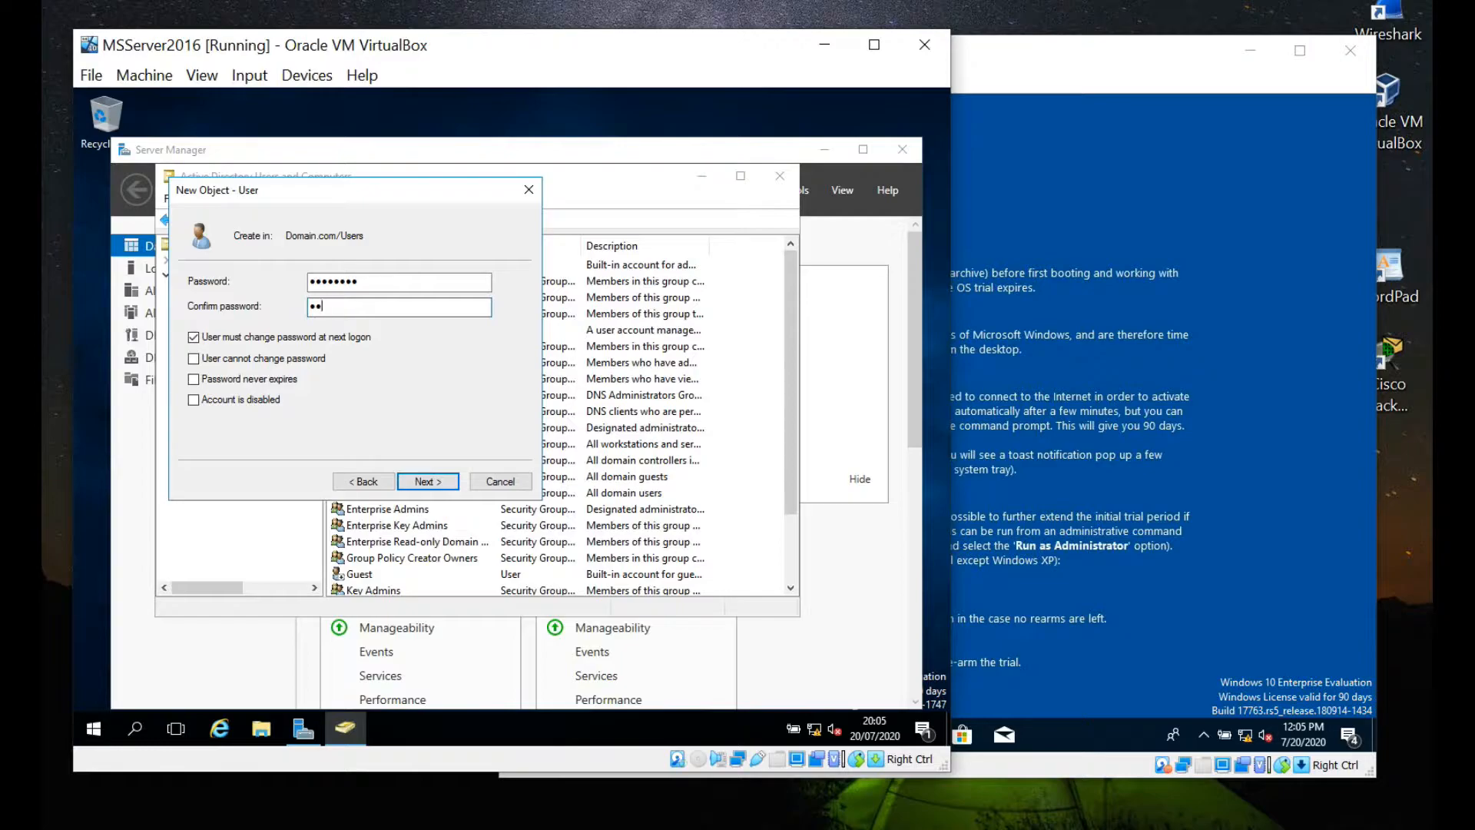
type("cdefgh")
Clear 'User must change password at next logon', tick 'User cannot change password', then continue.
left_click(235, 361)
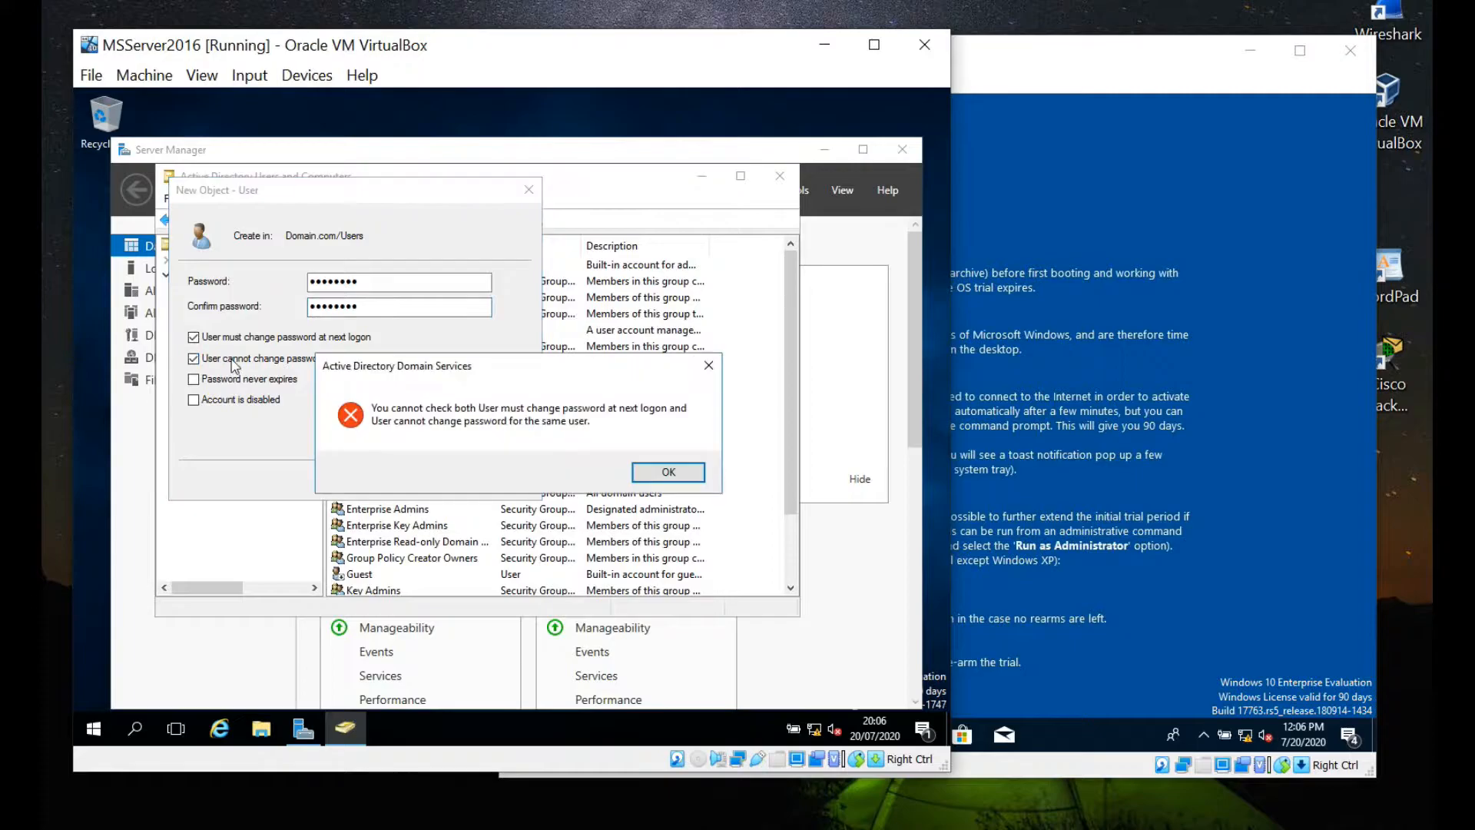
left_click(664, 472)
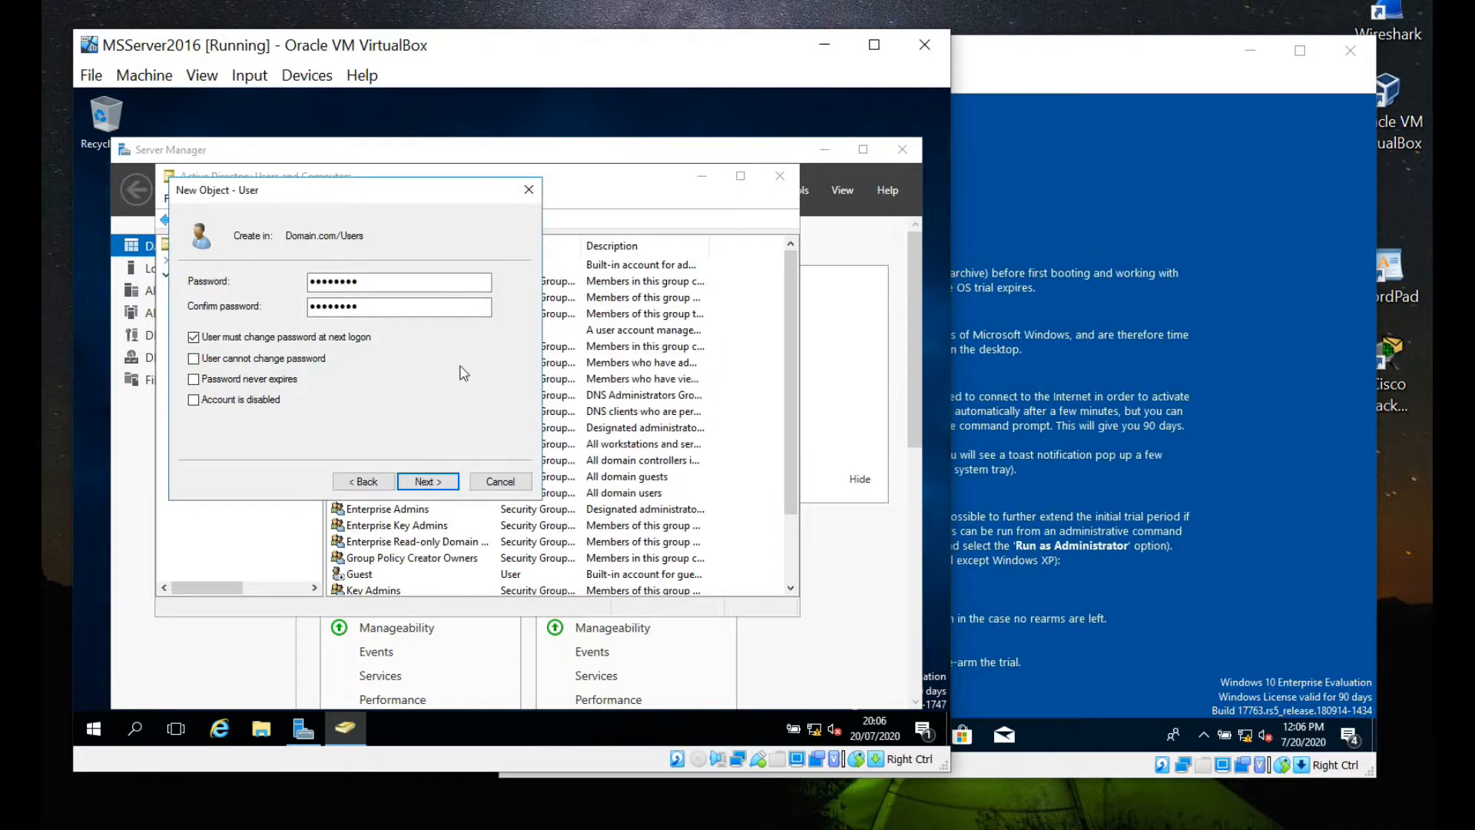
left_click(193, 337)
left_click(194, 359)
left_click(424, 482)
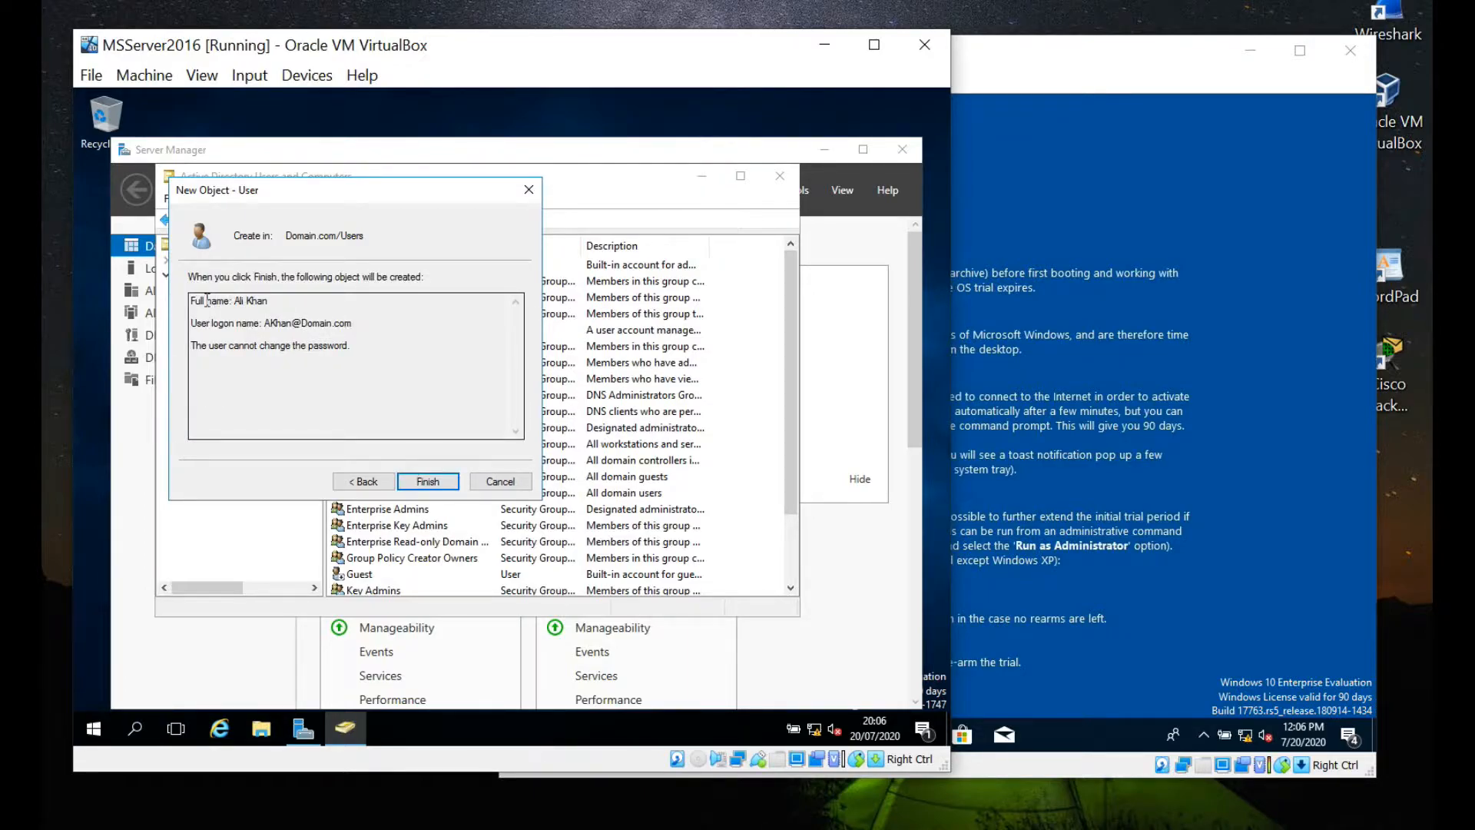
Review the new account summary and finish creating the user.
left_click_drag(192, 299, 365, 355)
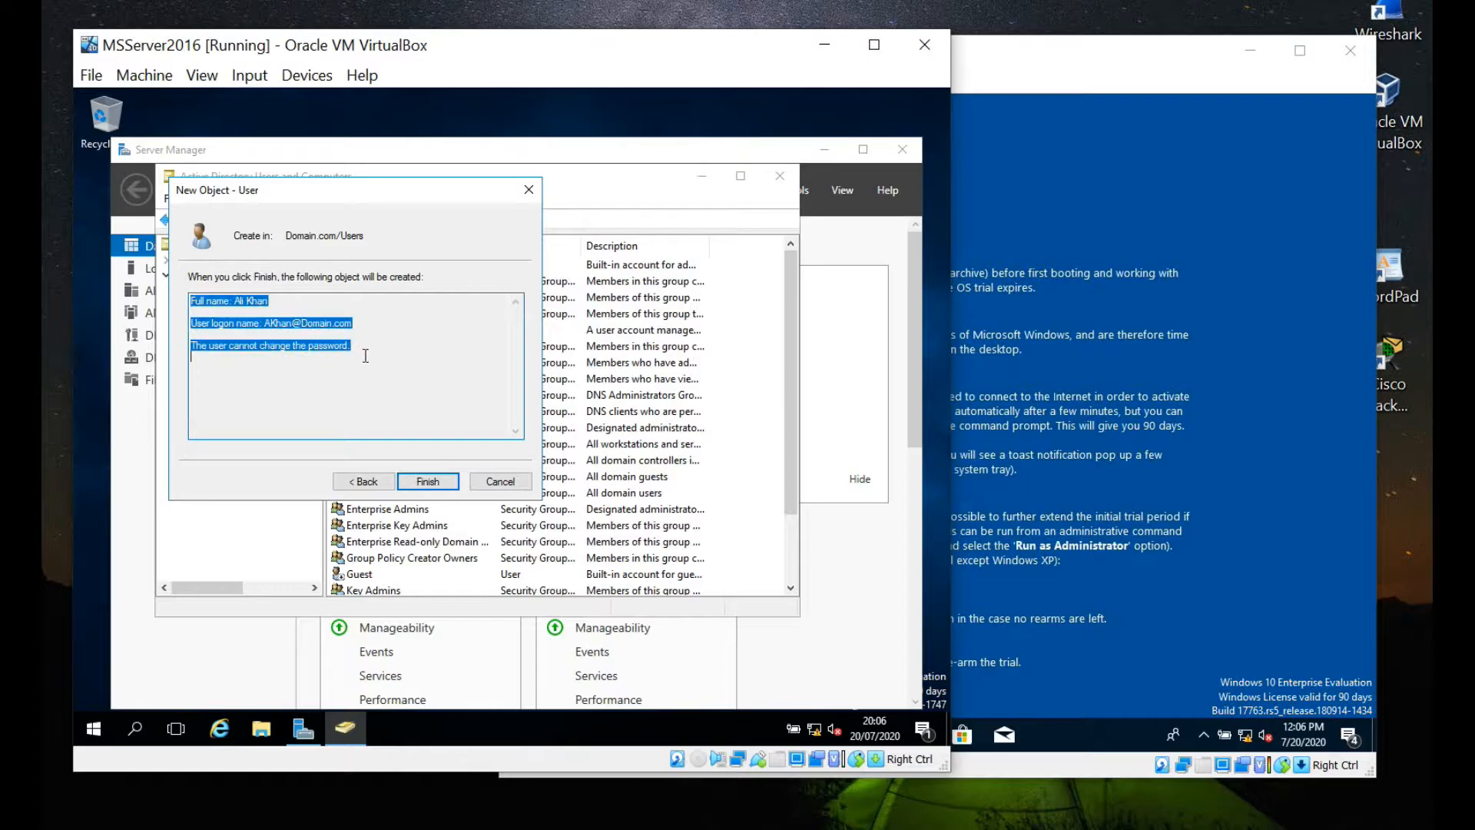
left_click(375, 385)
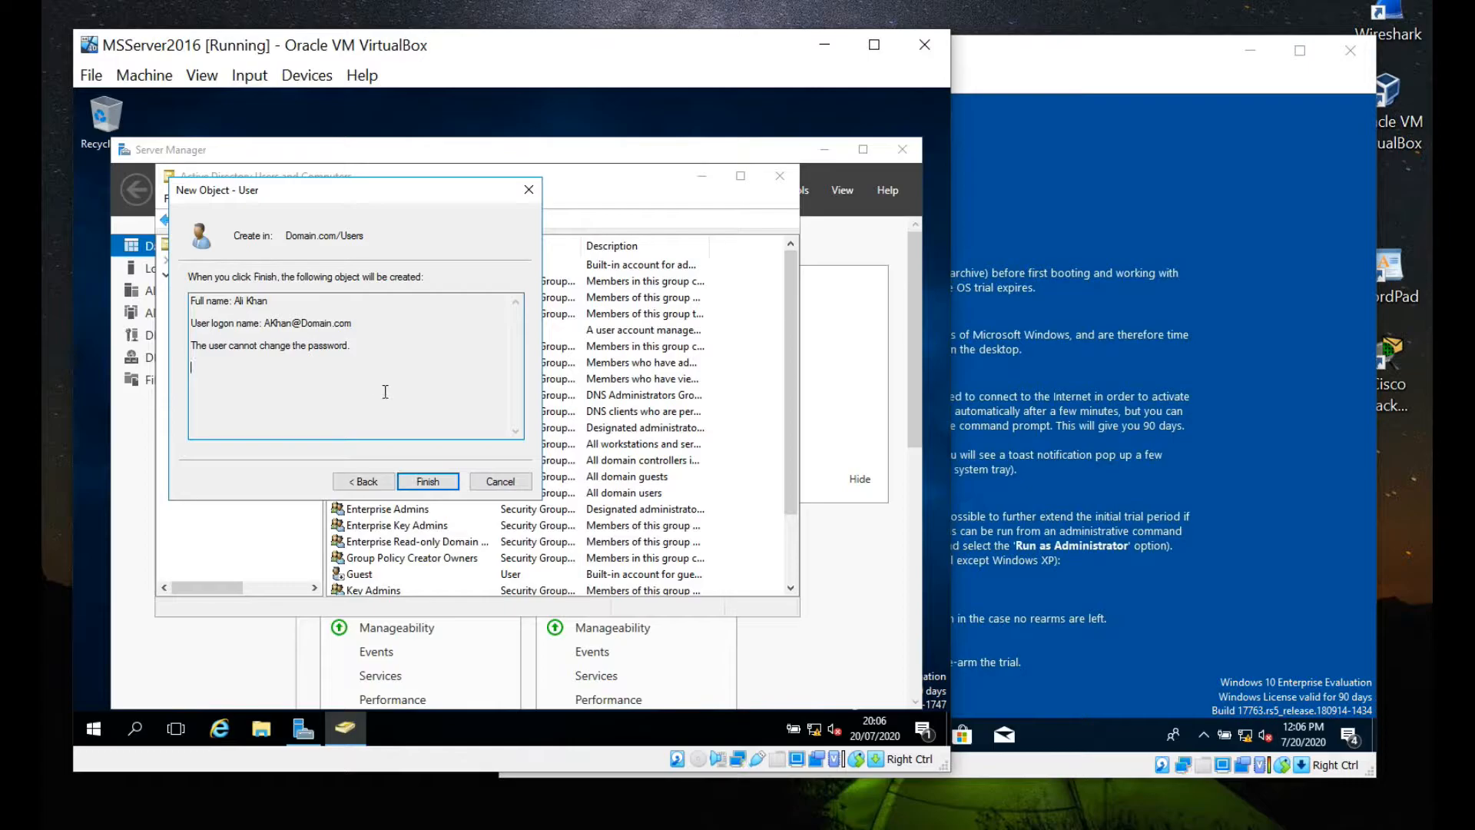
left_click(436, 485)
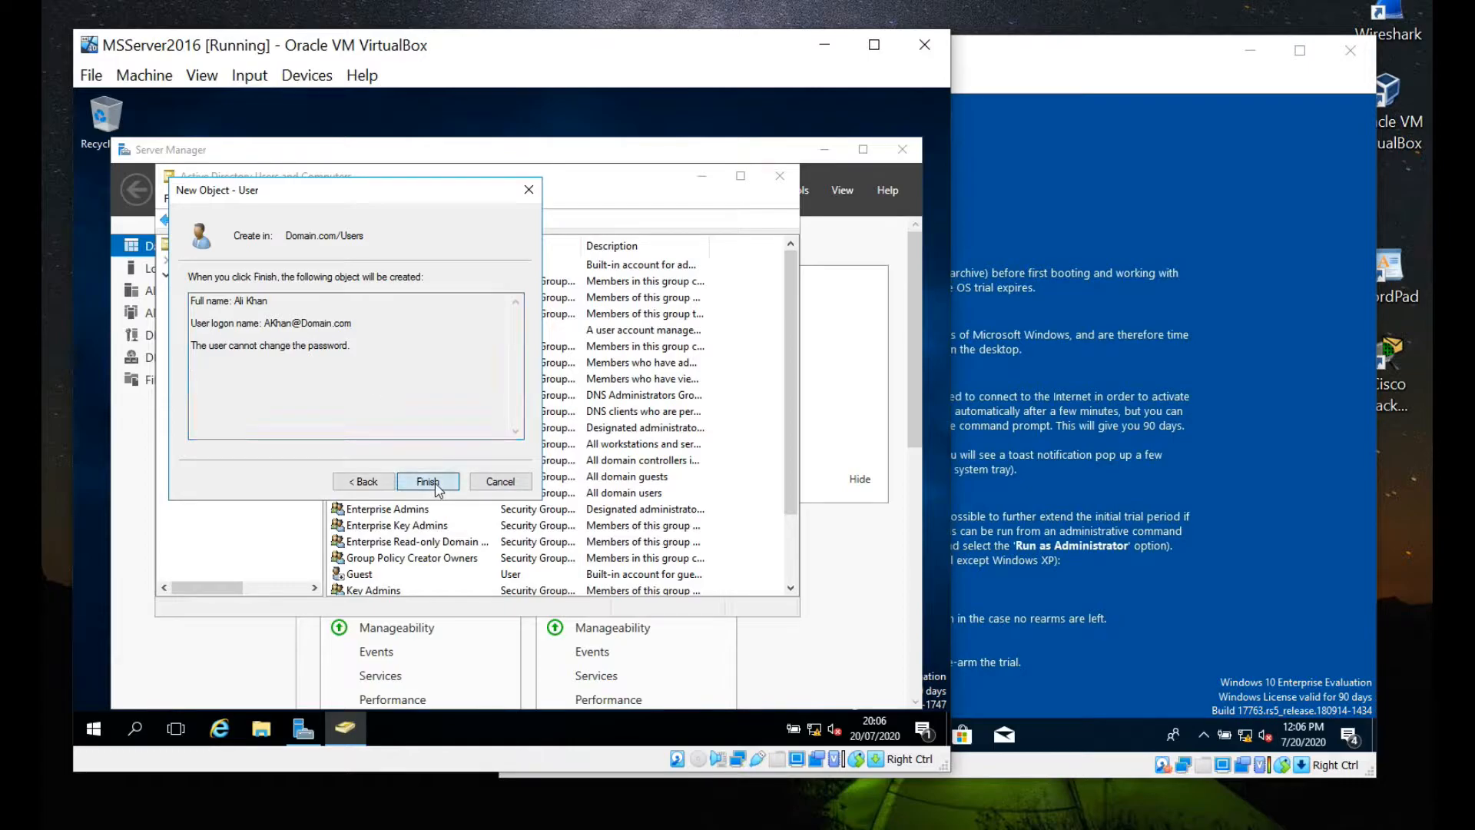
left_click(435, 484)
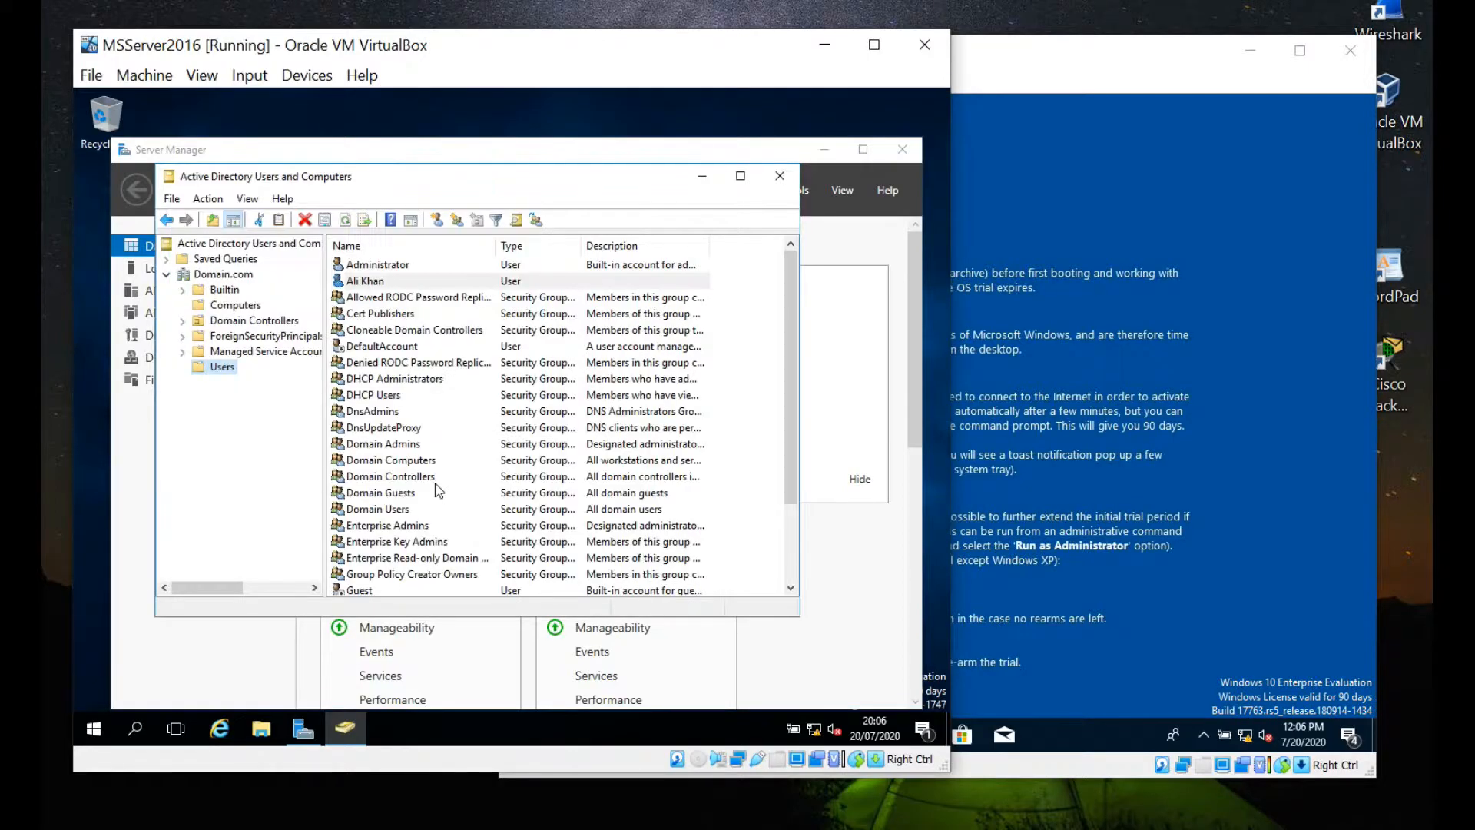
Open the new user's Properties from its context menu in the Users list.
right_click(370, 289)
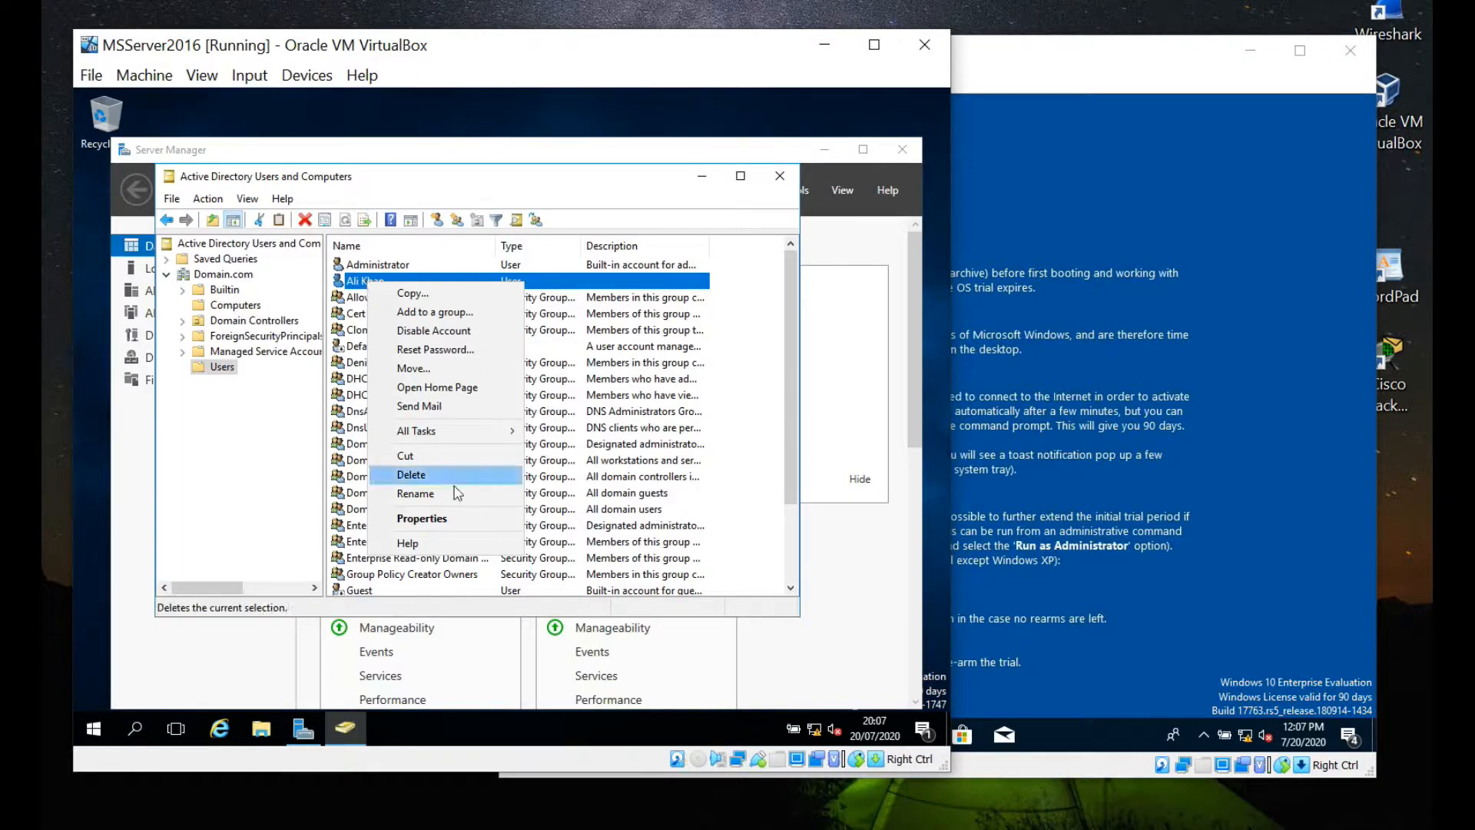
left_click(422, 519)
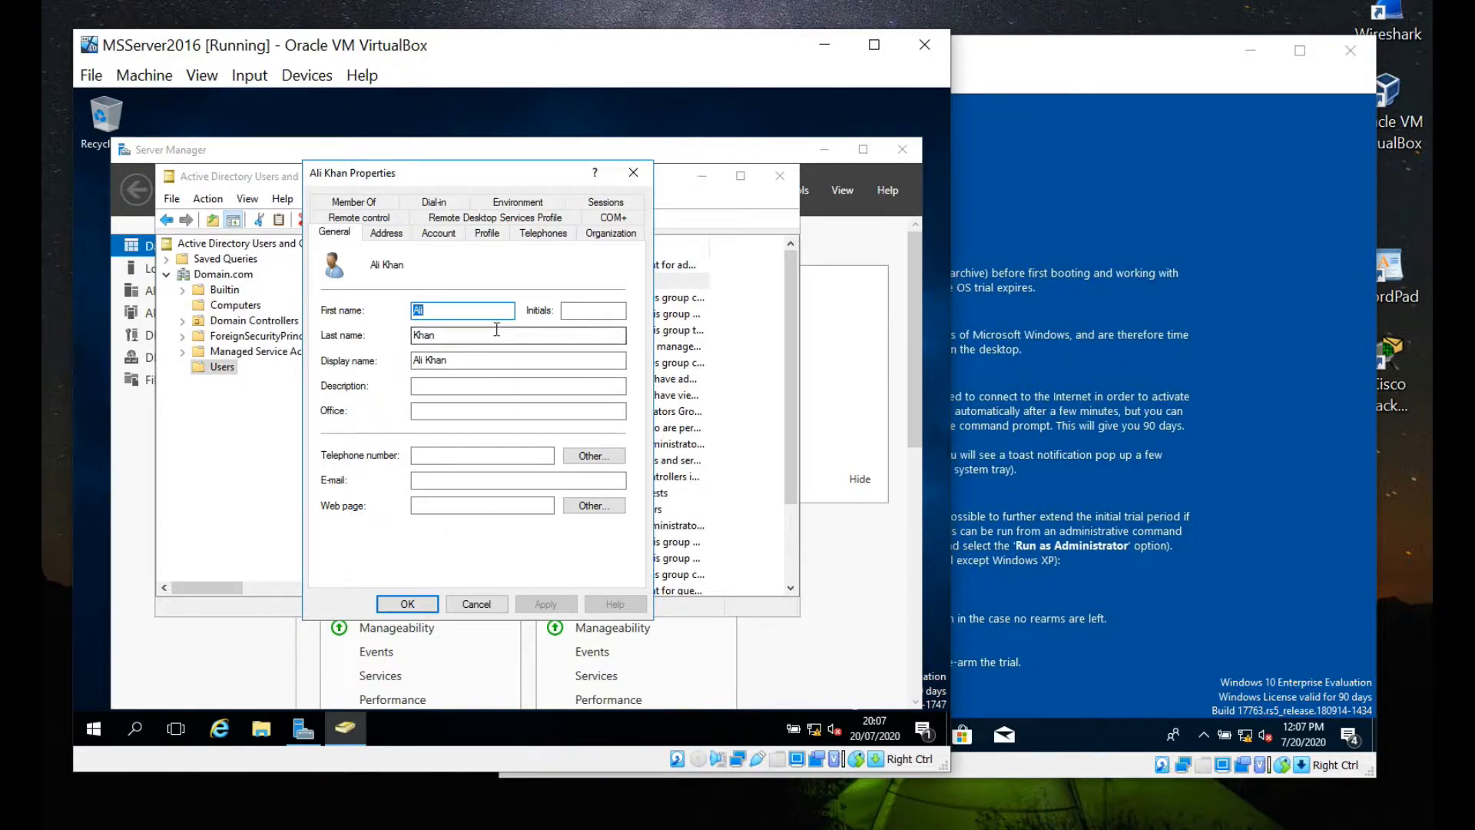
Set the user's Office to 'Sales' and Description to 'Head of Sale', and apply.
left_click(435, 386)
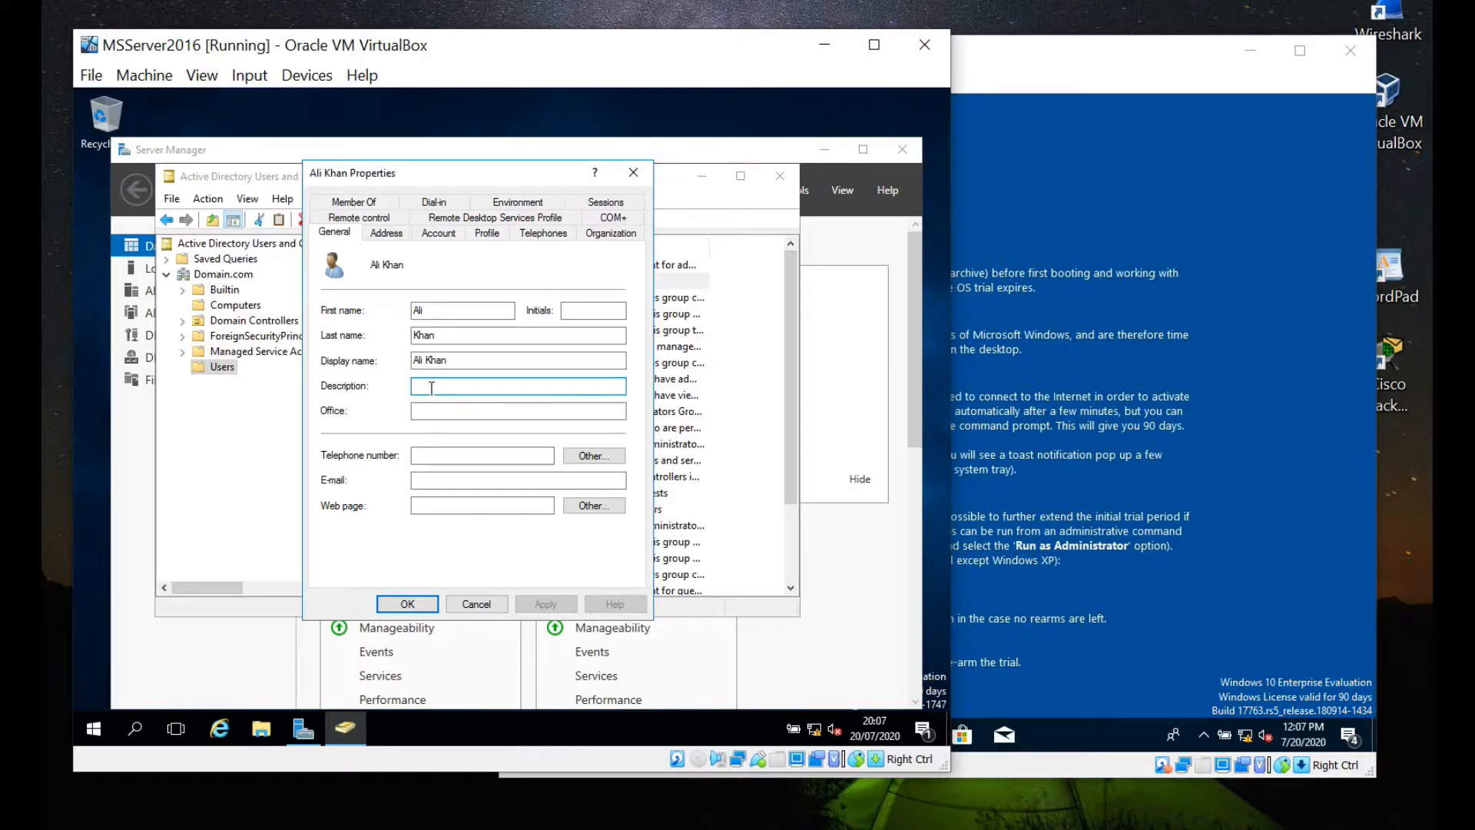
left_click(433, 409)
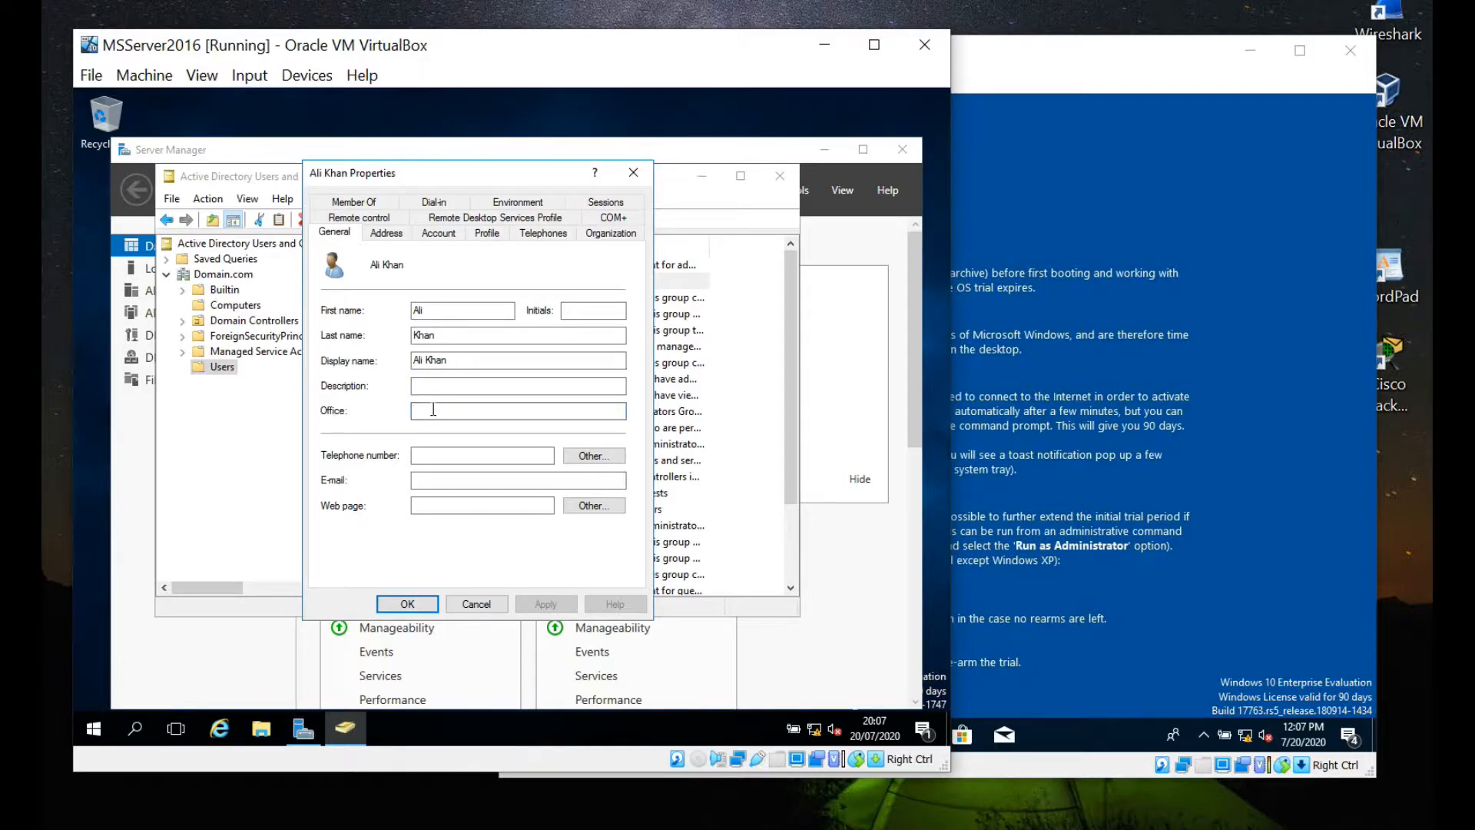
type("Sales")
left_click(450, 386)
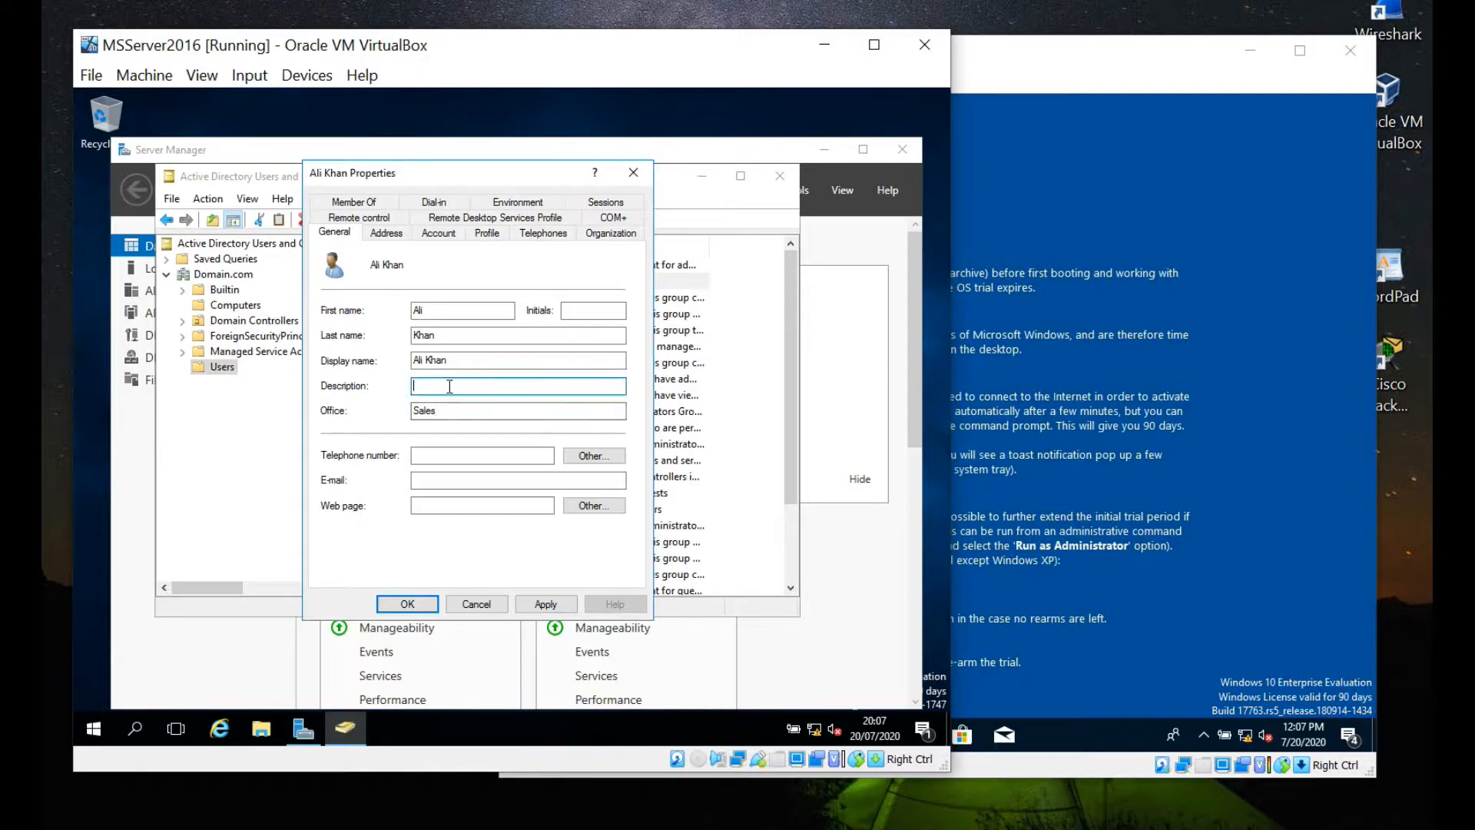
type("SAles")
key("BackSpace")
key("BackSpace")
key("BackSpace")
key("BackSpace")
type("Head of Sale")
left_click(545, 604)
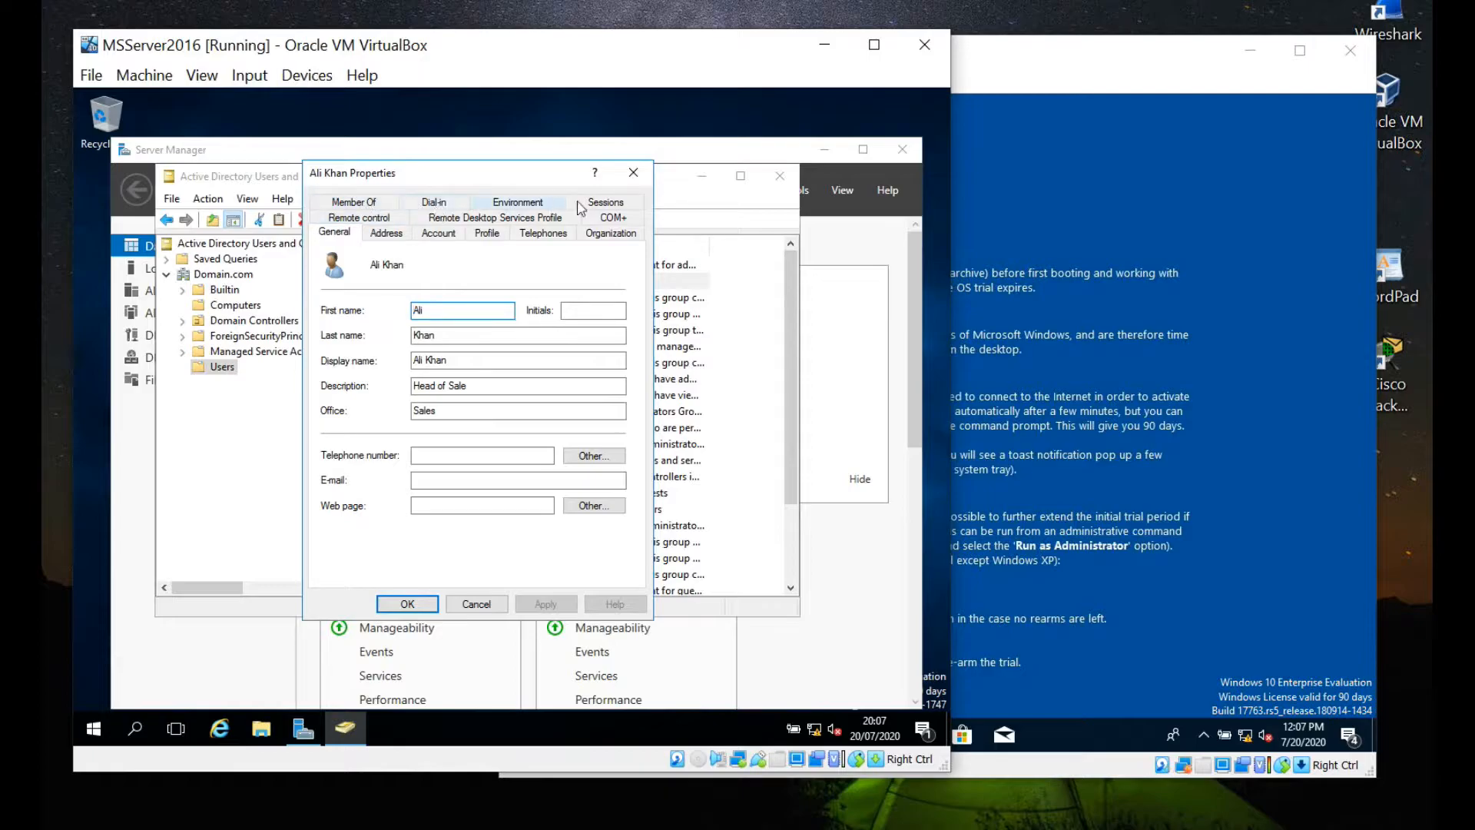
On the Member Of tab, try adding a group named 'sale', which isn't found.
left_click(368, 203)
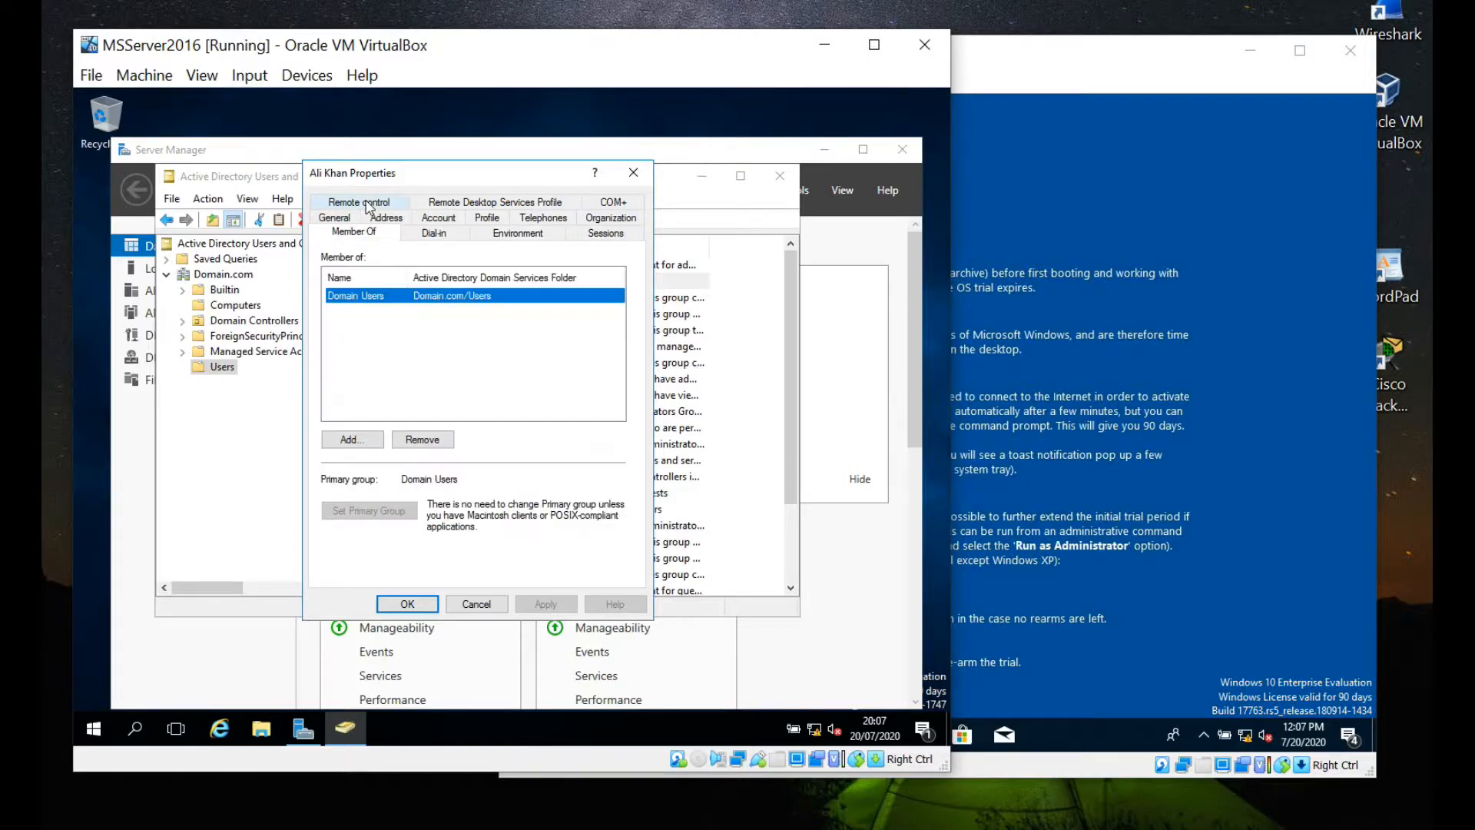
left_click(425, 315)
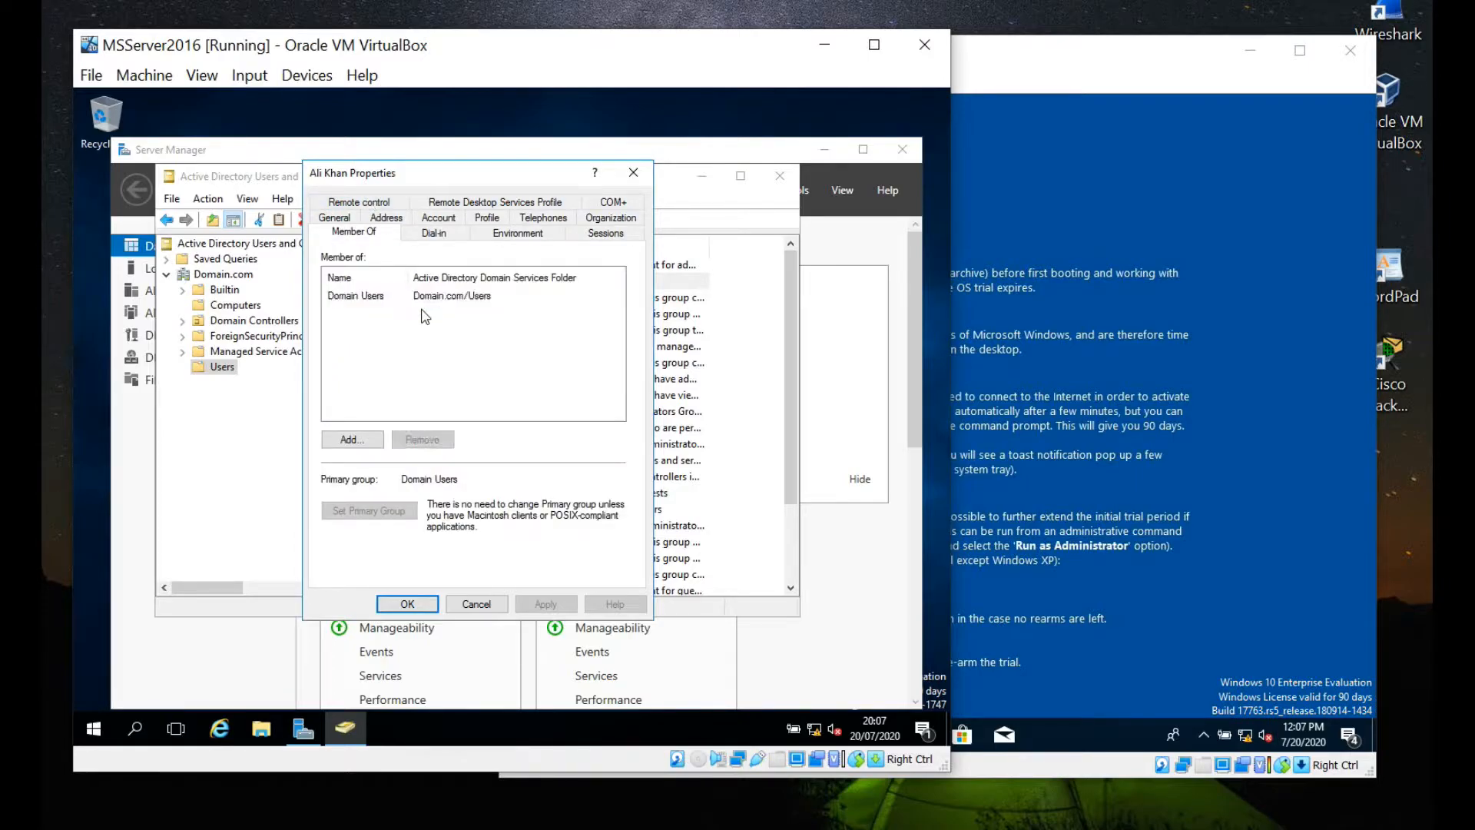
left_click(361, 438)
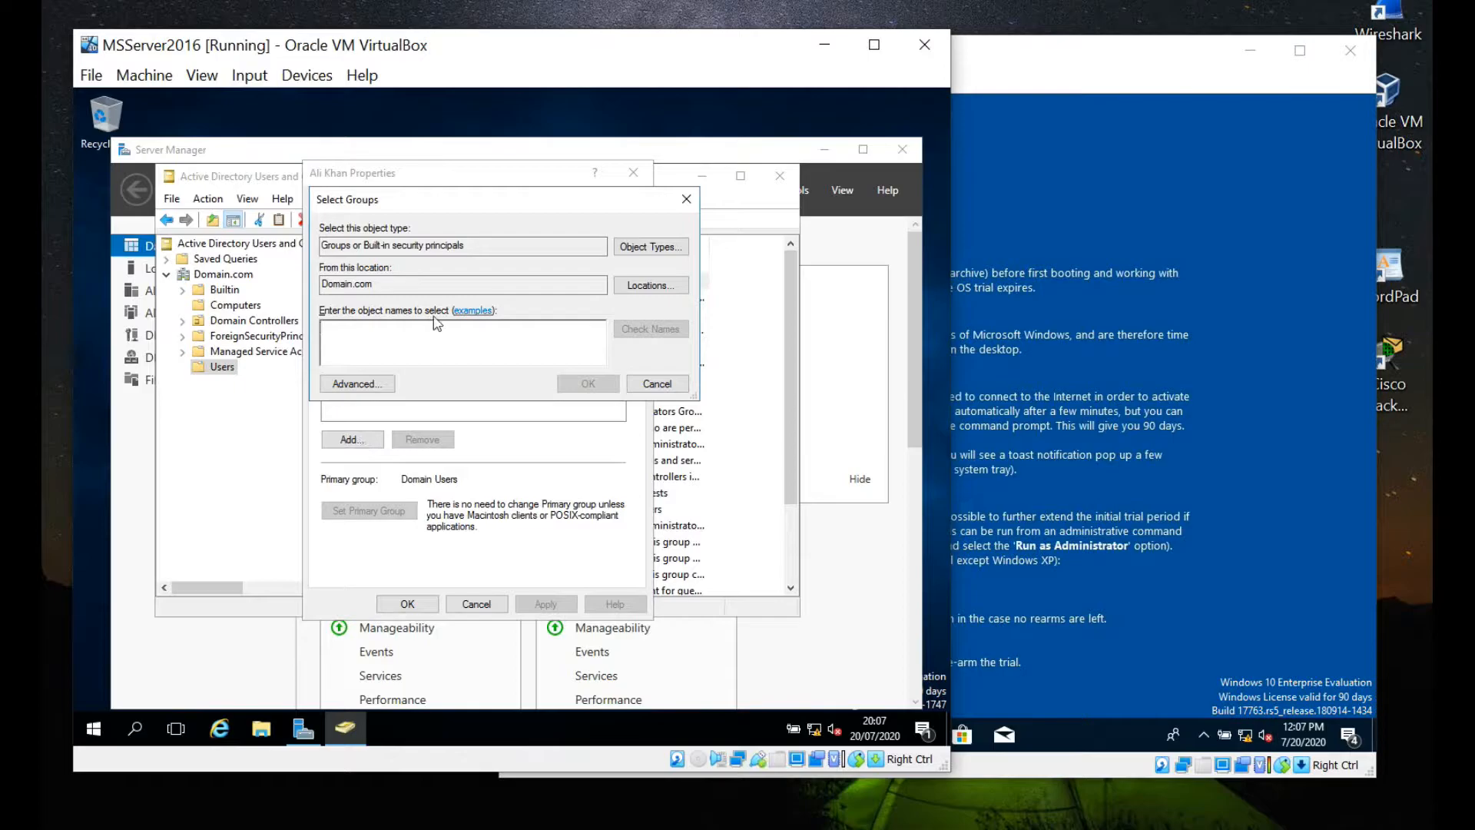
type("sale")
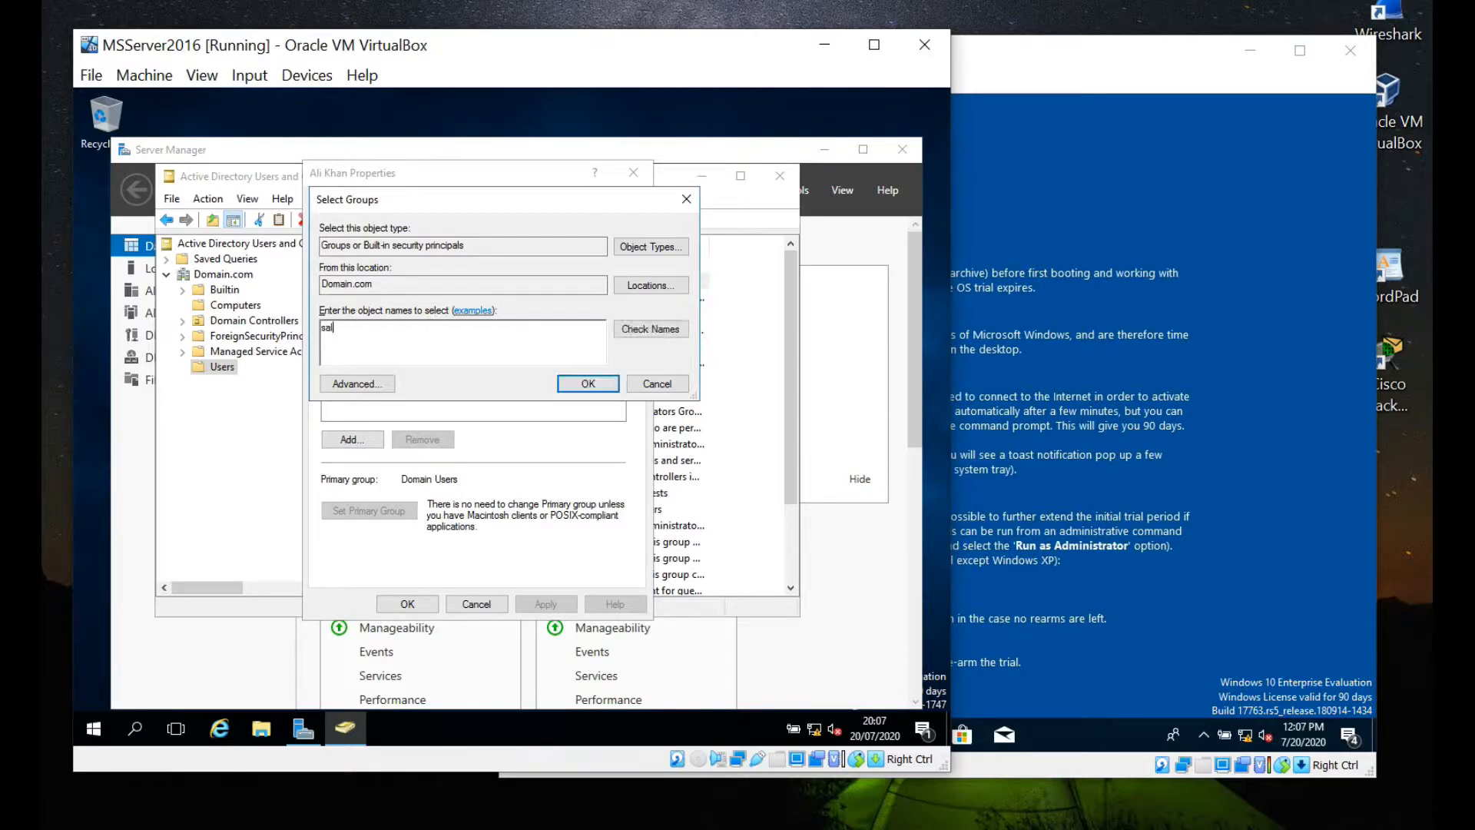
left_click(633, 332)
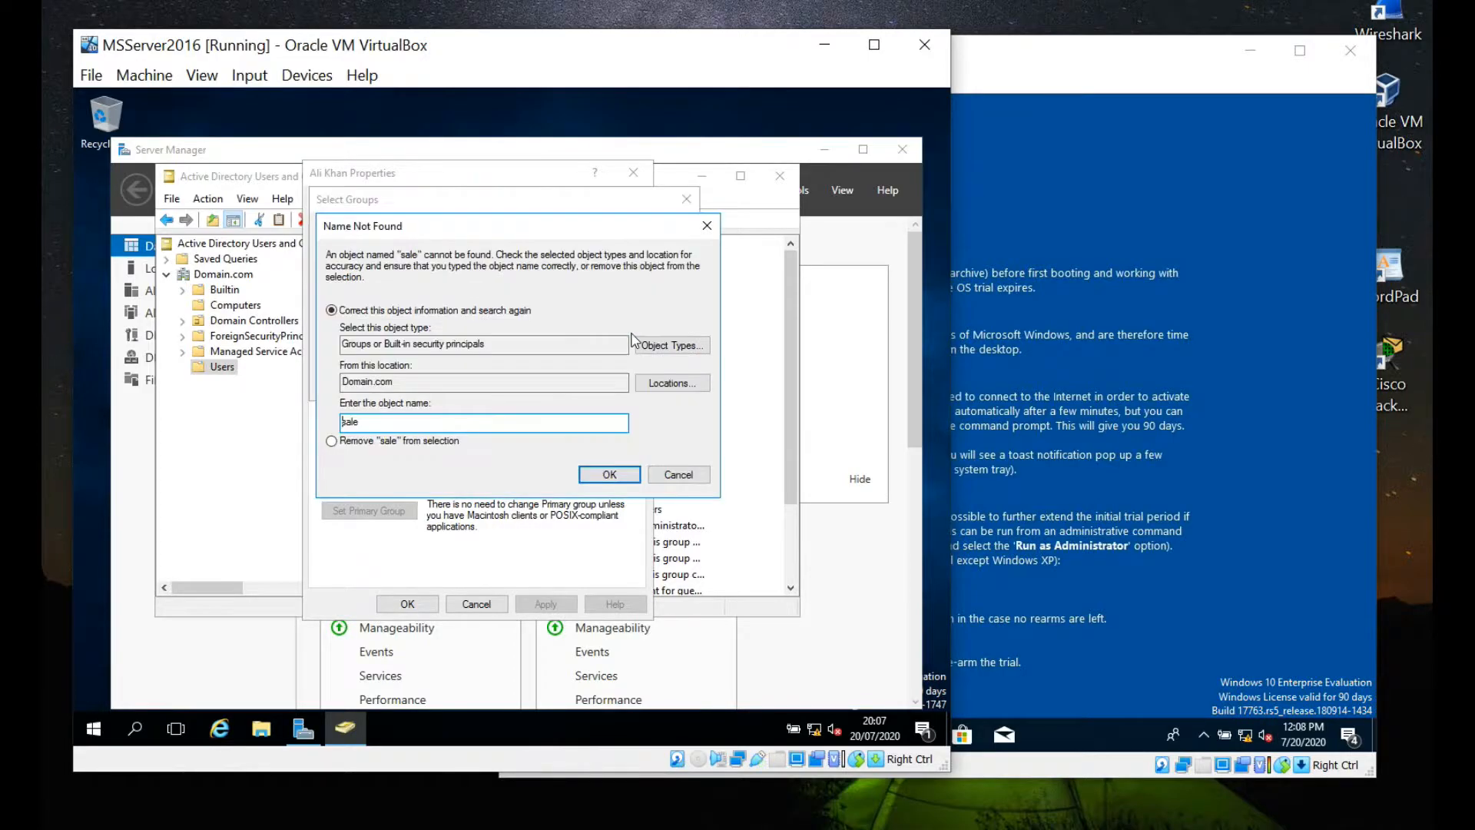
left_click(667, 478)
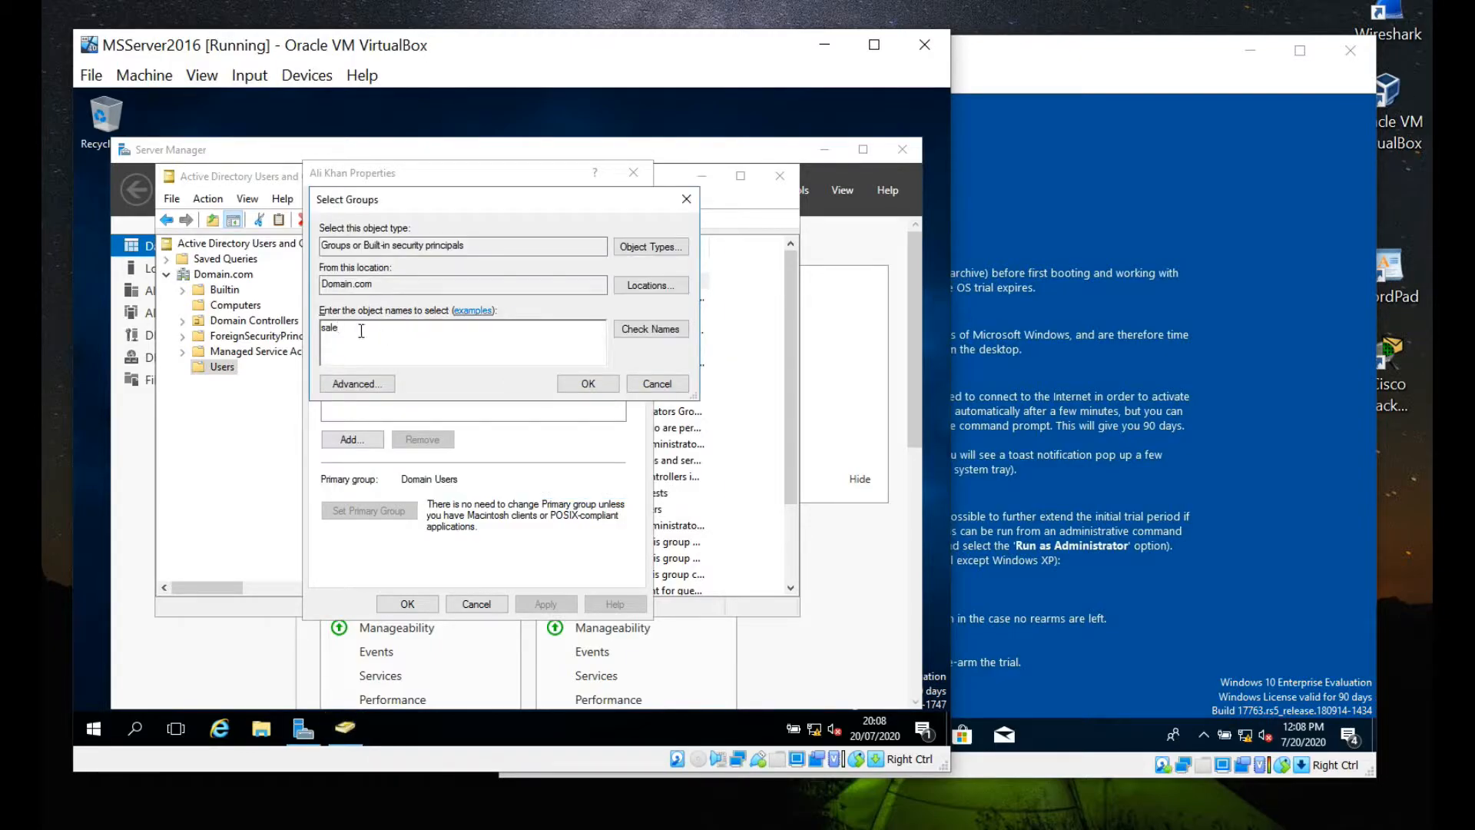
Try another unmatched group name, then resolve 'admin' to the Administrators group.
key("BackSpace")
key("BackSpace")
key("BackSpace")
key("BackSpace")
type("khan")
left_click(631, 329)
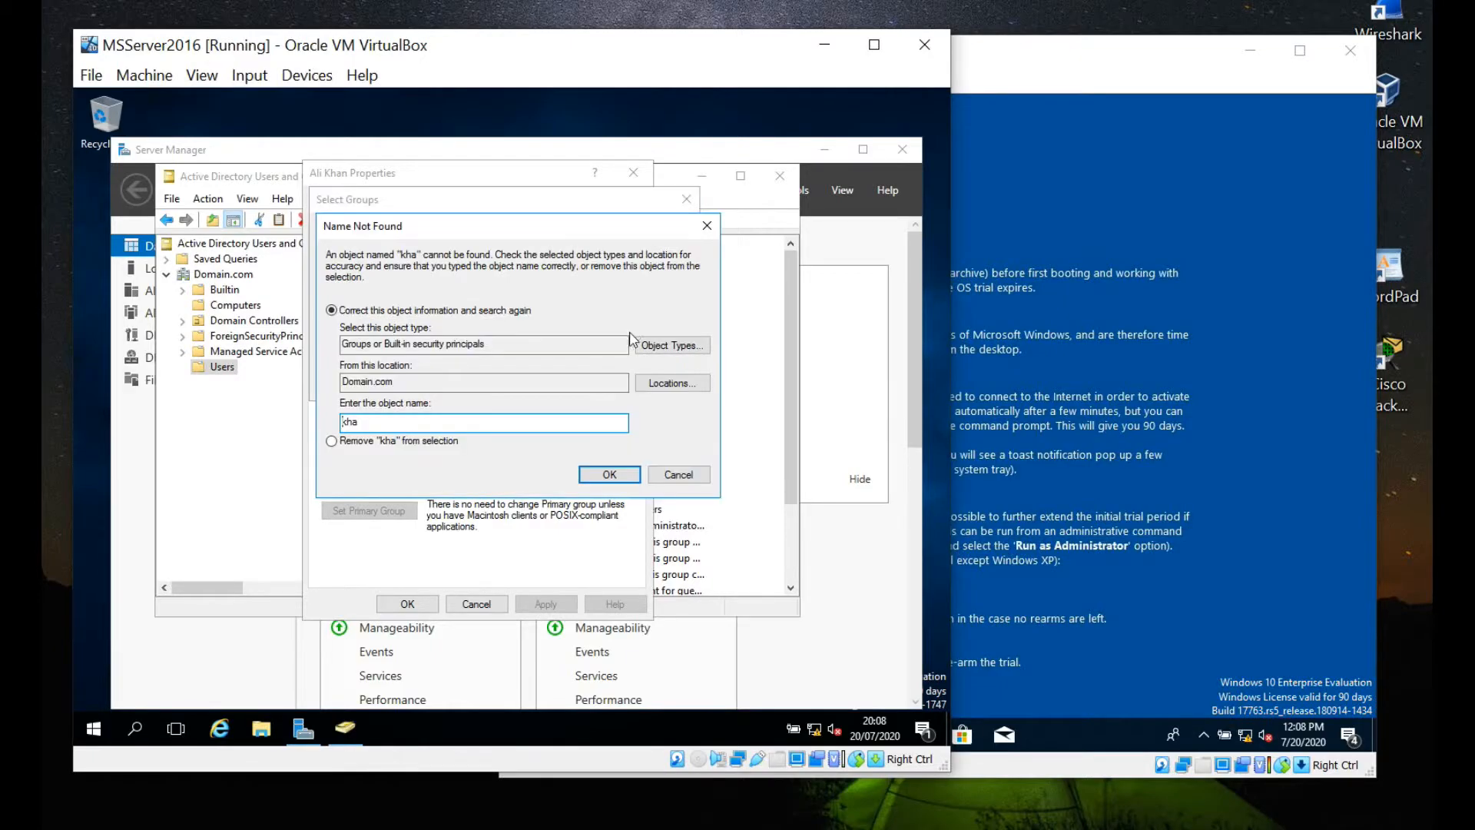
left_click(678, 475)
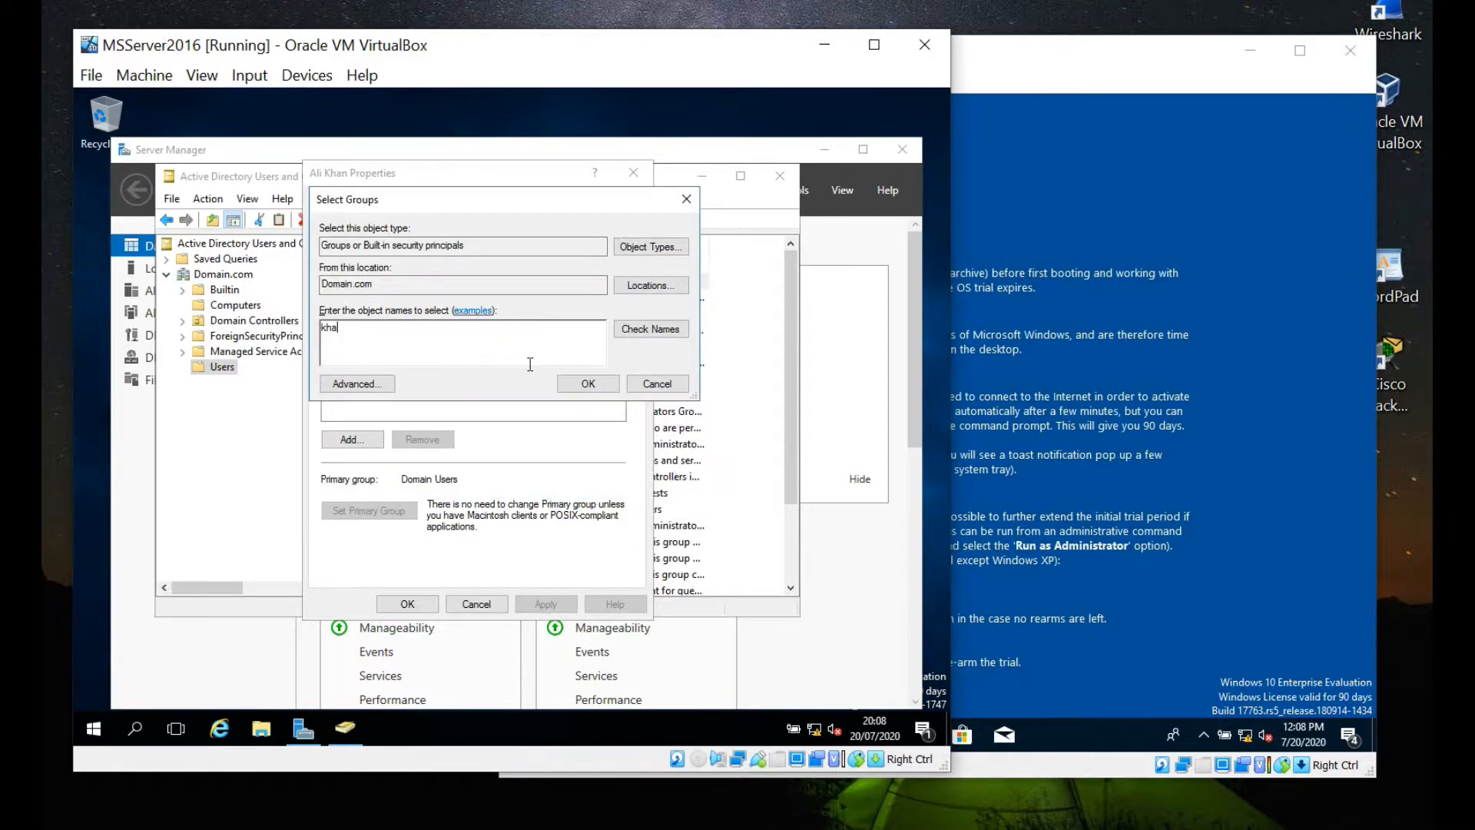
key("BackSpace")
key("BackSpace")
key("BackSpace")
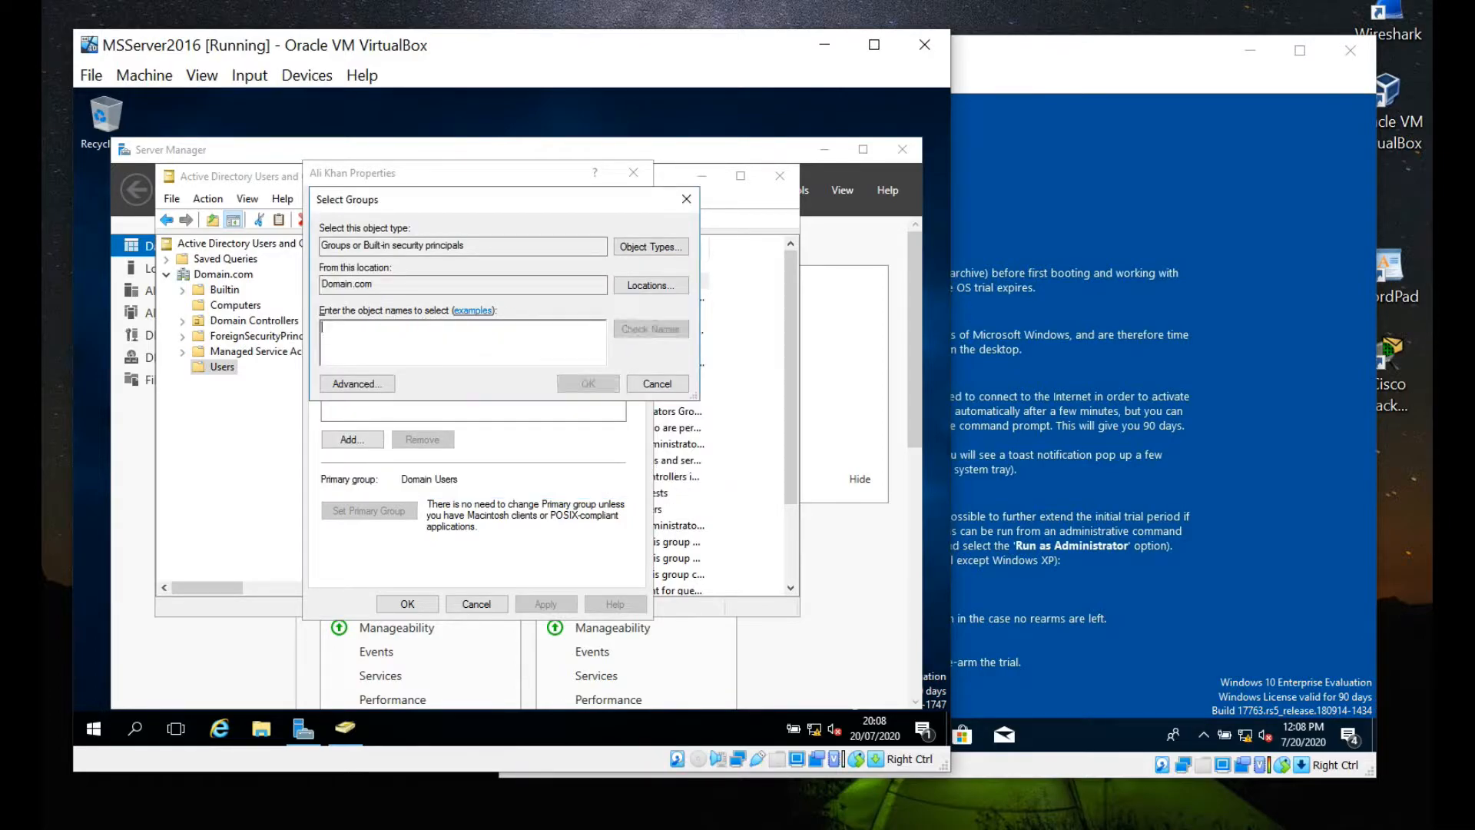
type("admin")
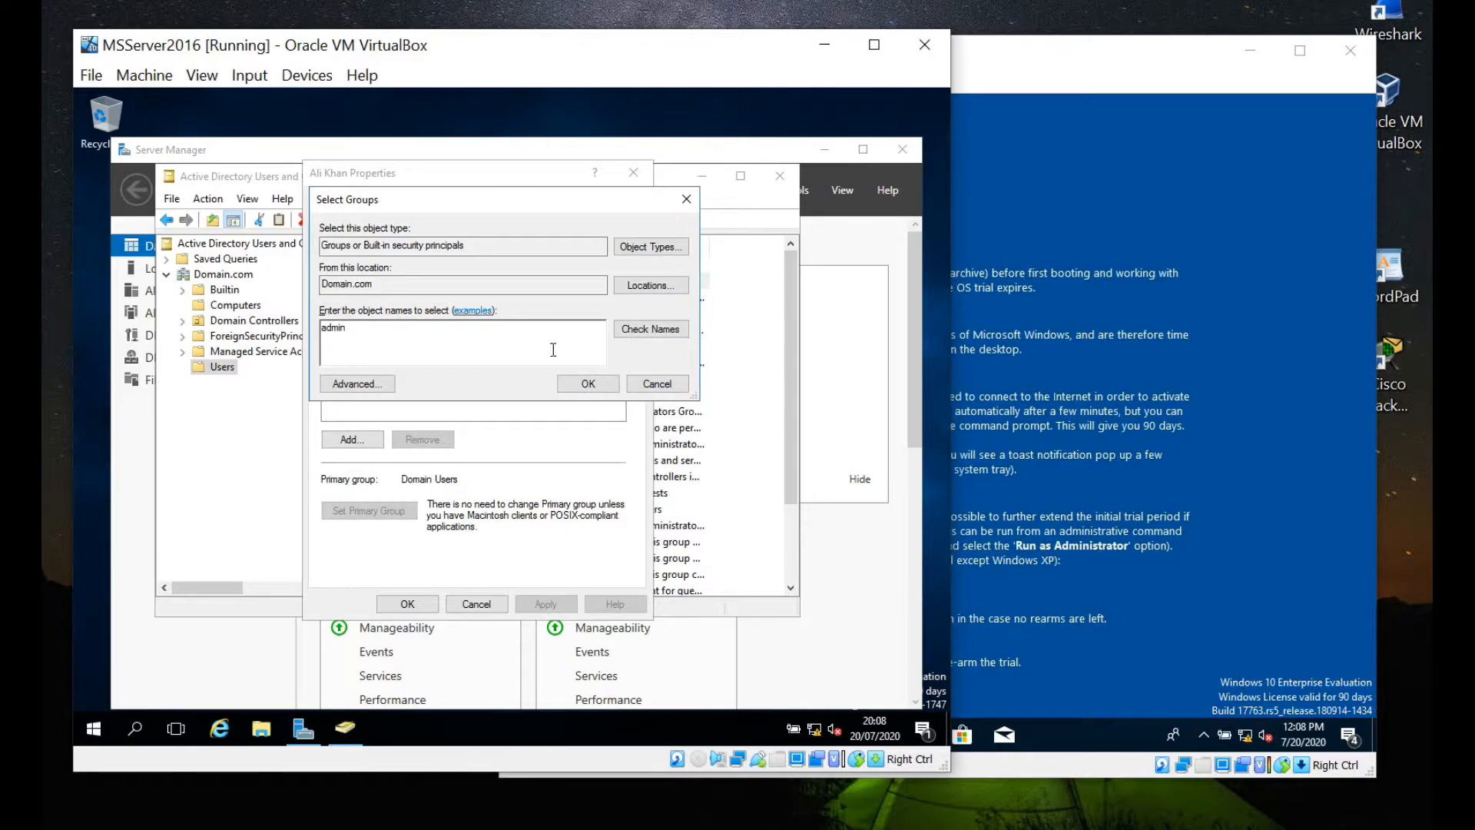
left_click(630, 341)
Look up 'Dhcp' groups instead, close the matches, and cancel adding any group.
left_click_drag(382, 328, 308, 332)
type("Dhcp")
left_click(652, 332)
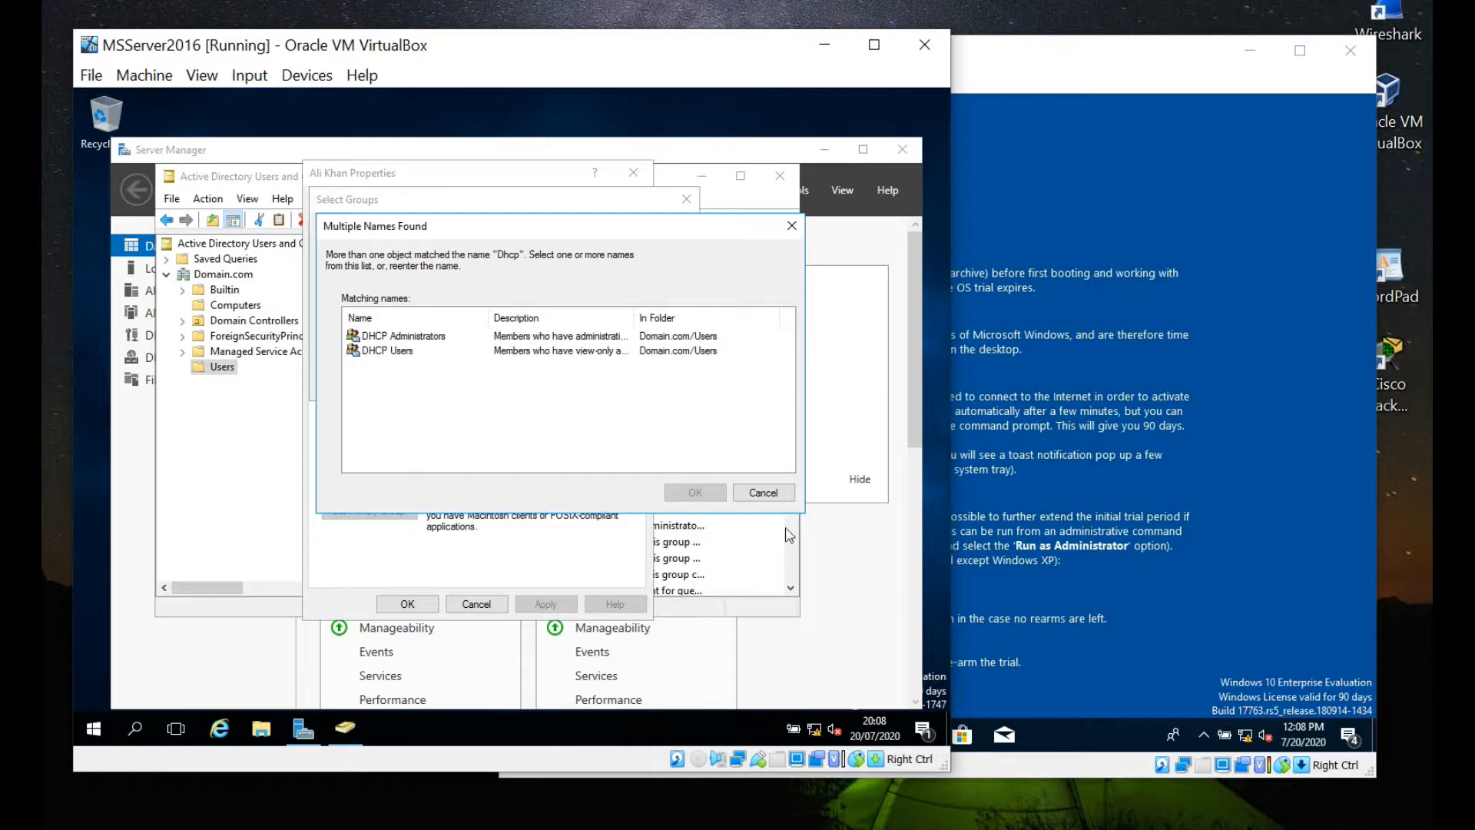
left_click(774, 495)
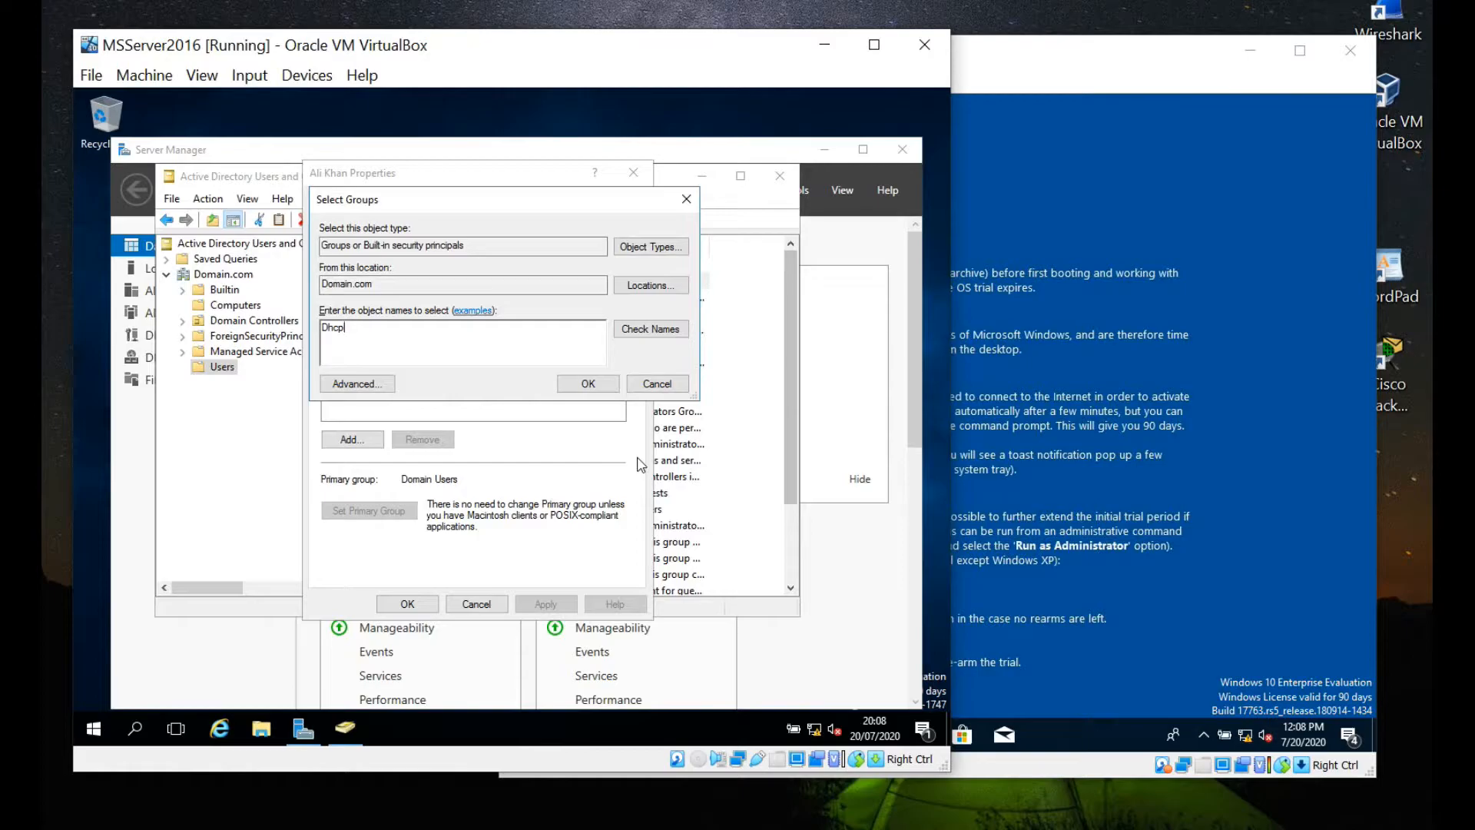
left_click(652, 387)
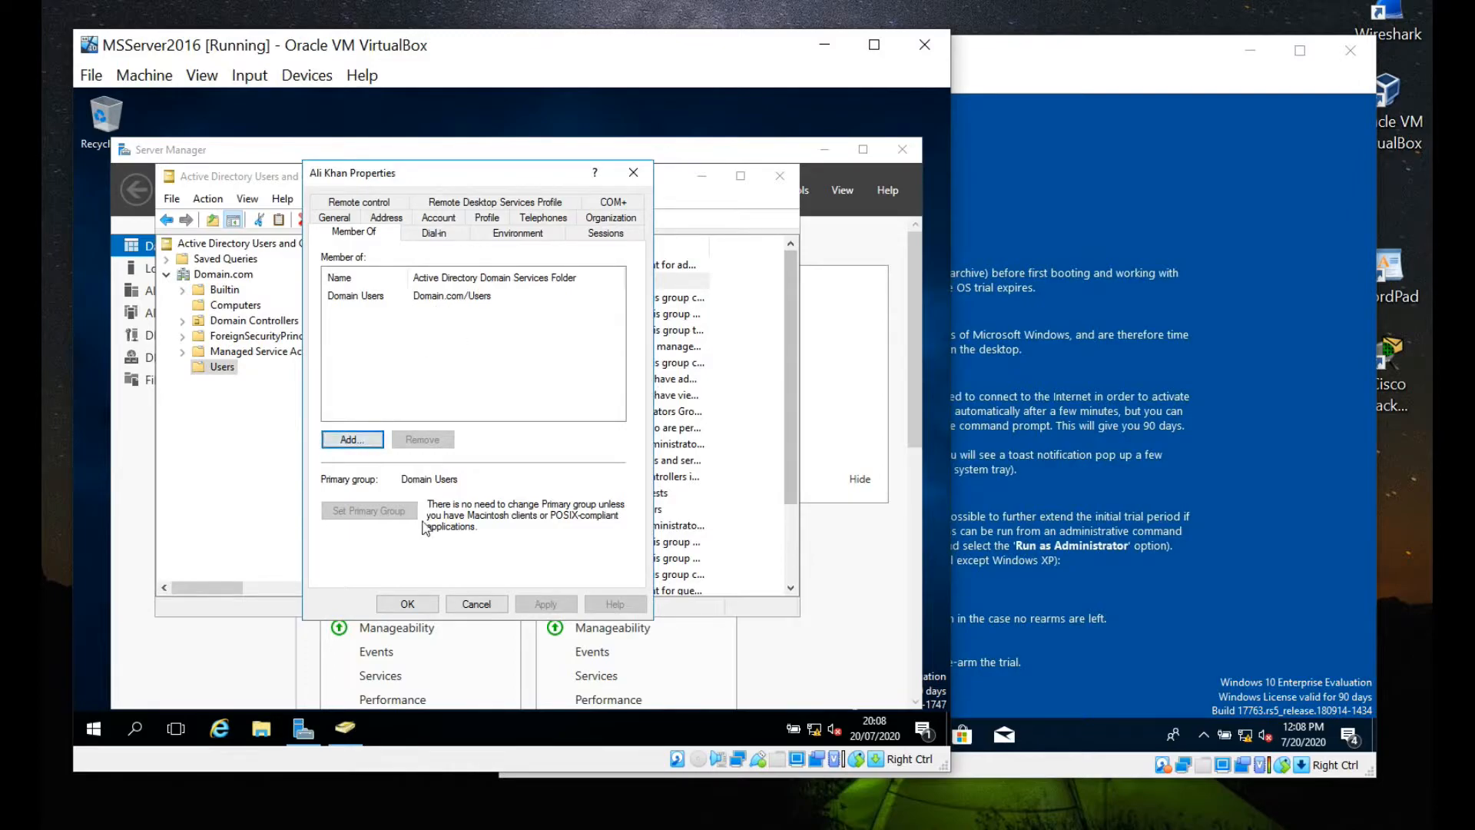
Close and reopen the user's properties to recheck memberships, then switch to the Windows 10 VM.
left_click(407, 605)
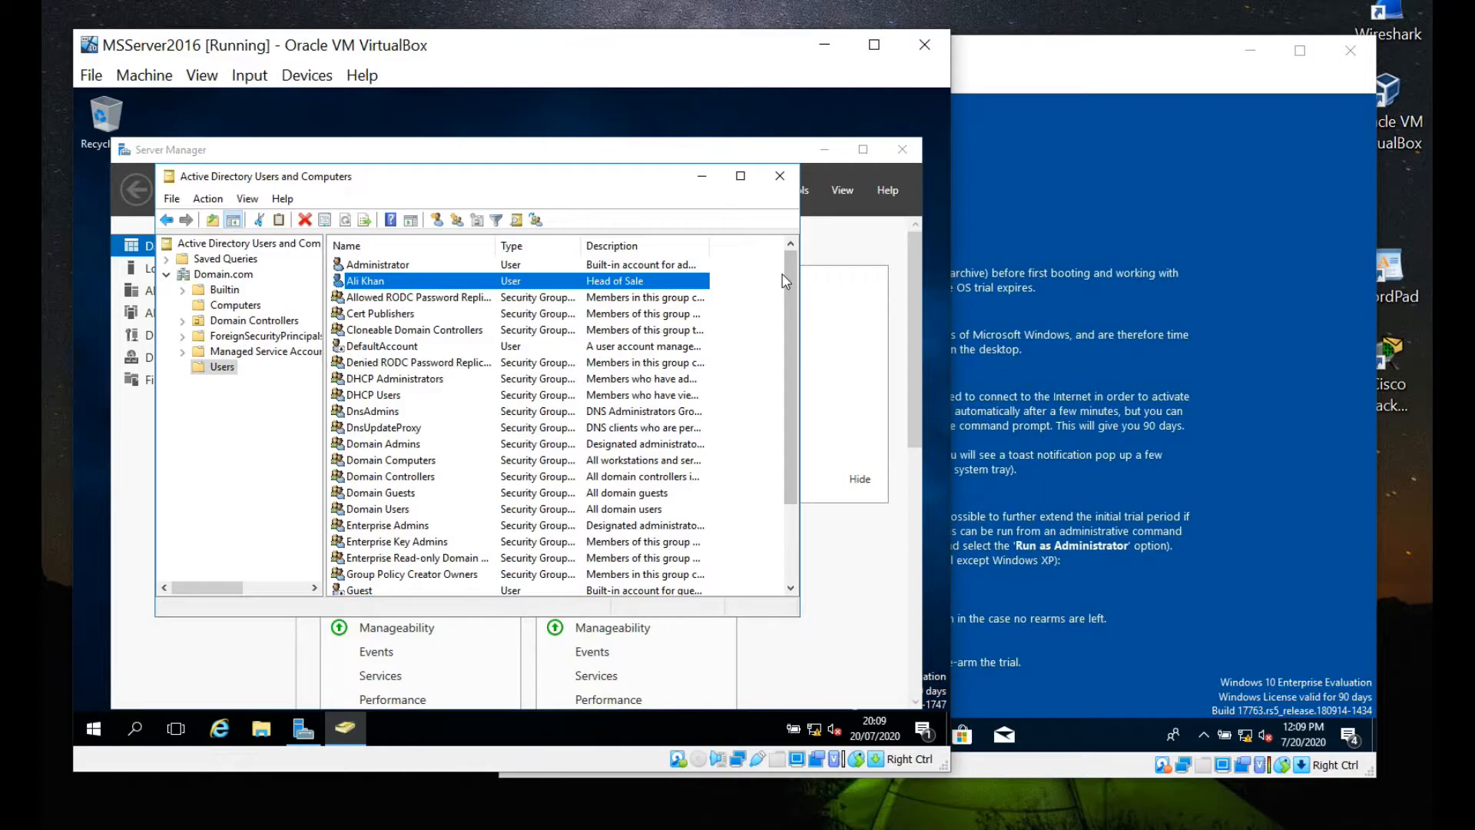
right_click(492, 286)
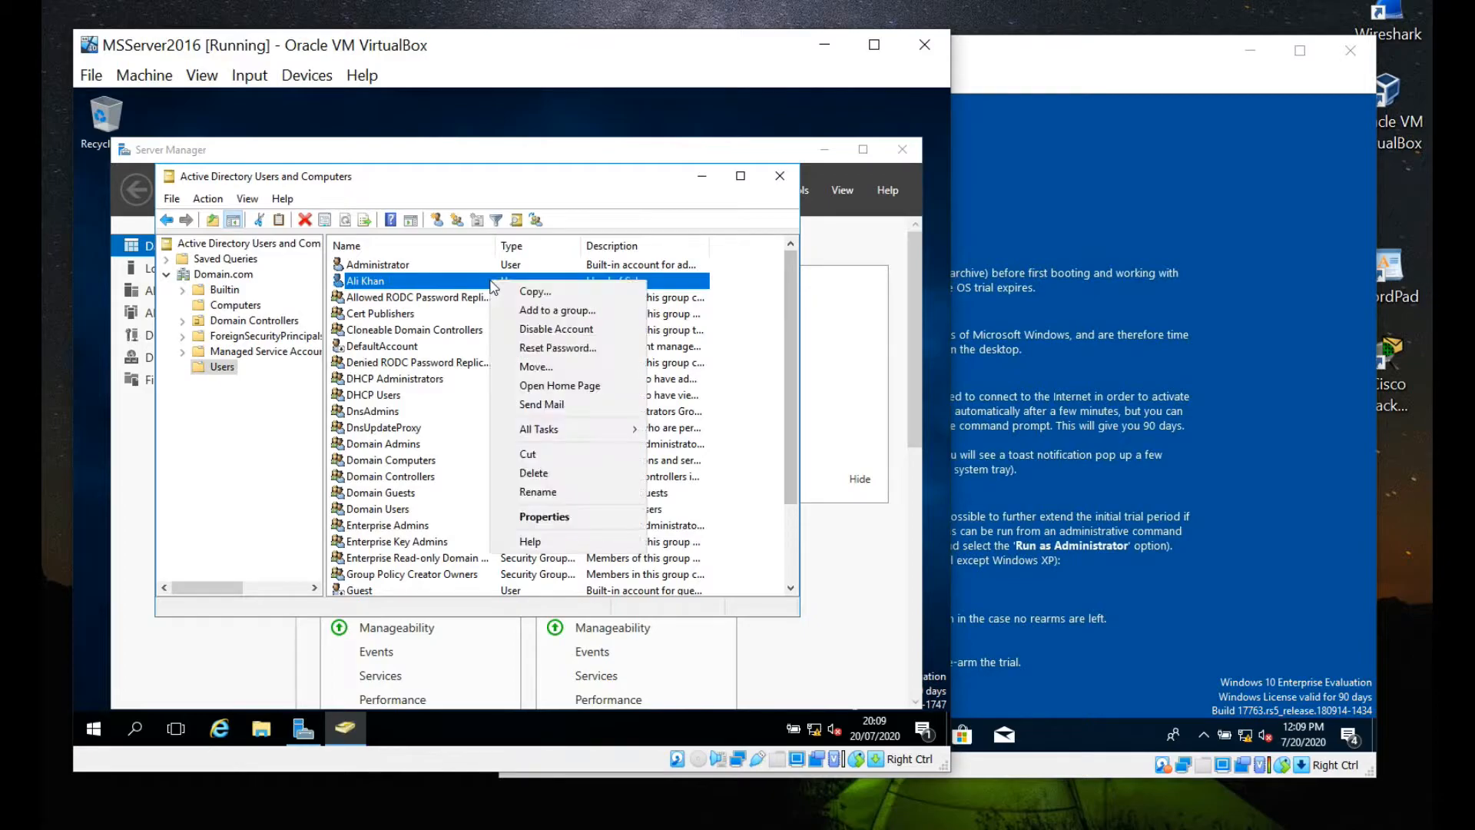
left_click(581, 519)
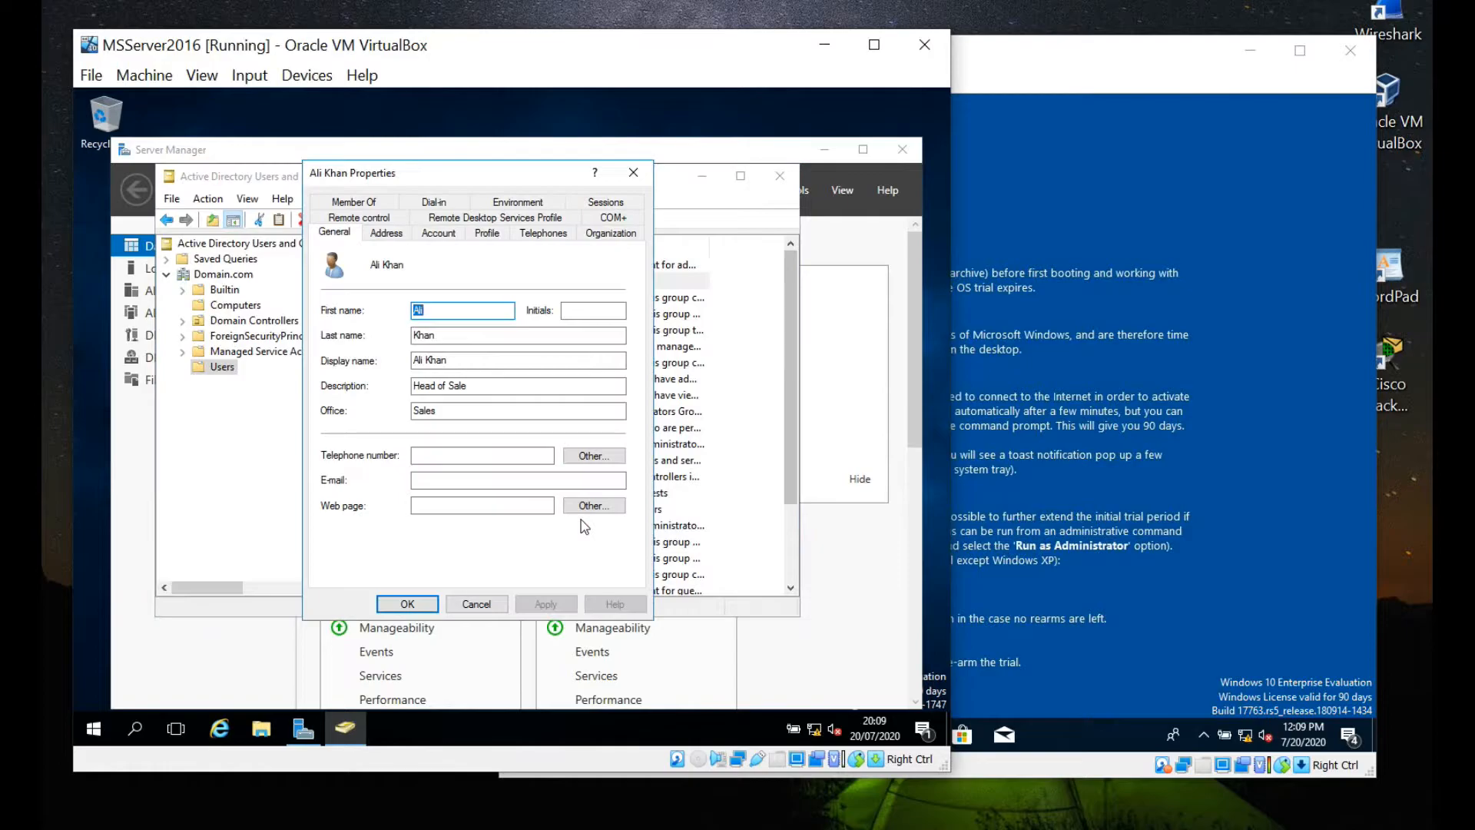
left_click(377, 203)
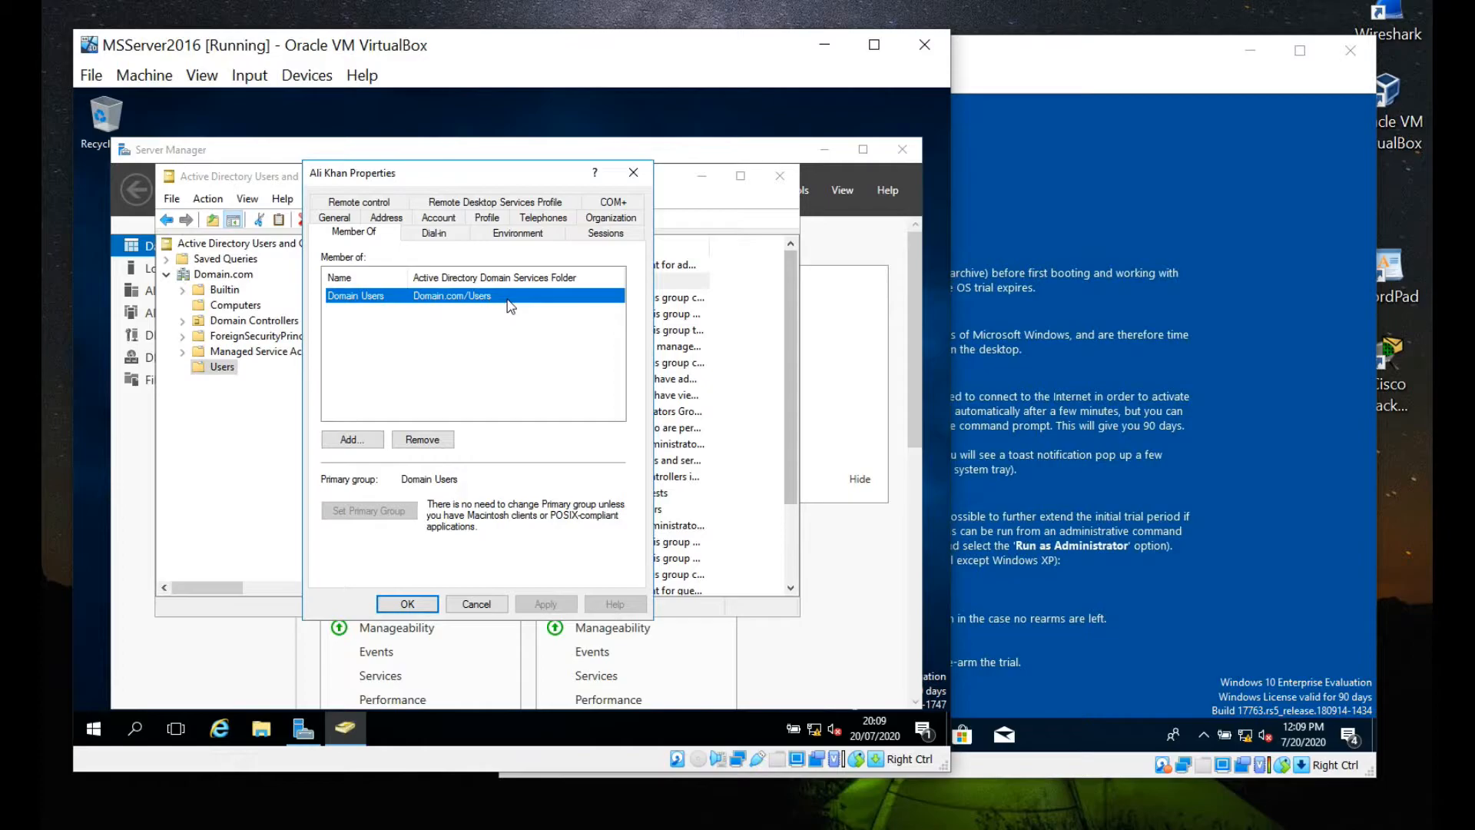
left_click(403, 606)
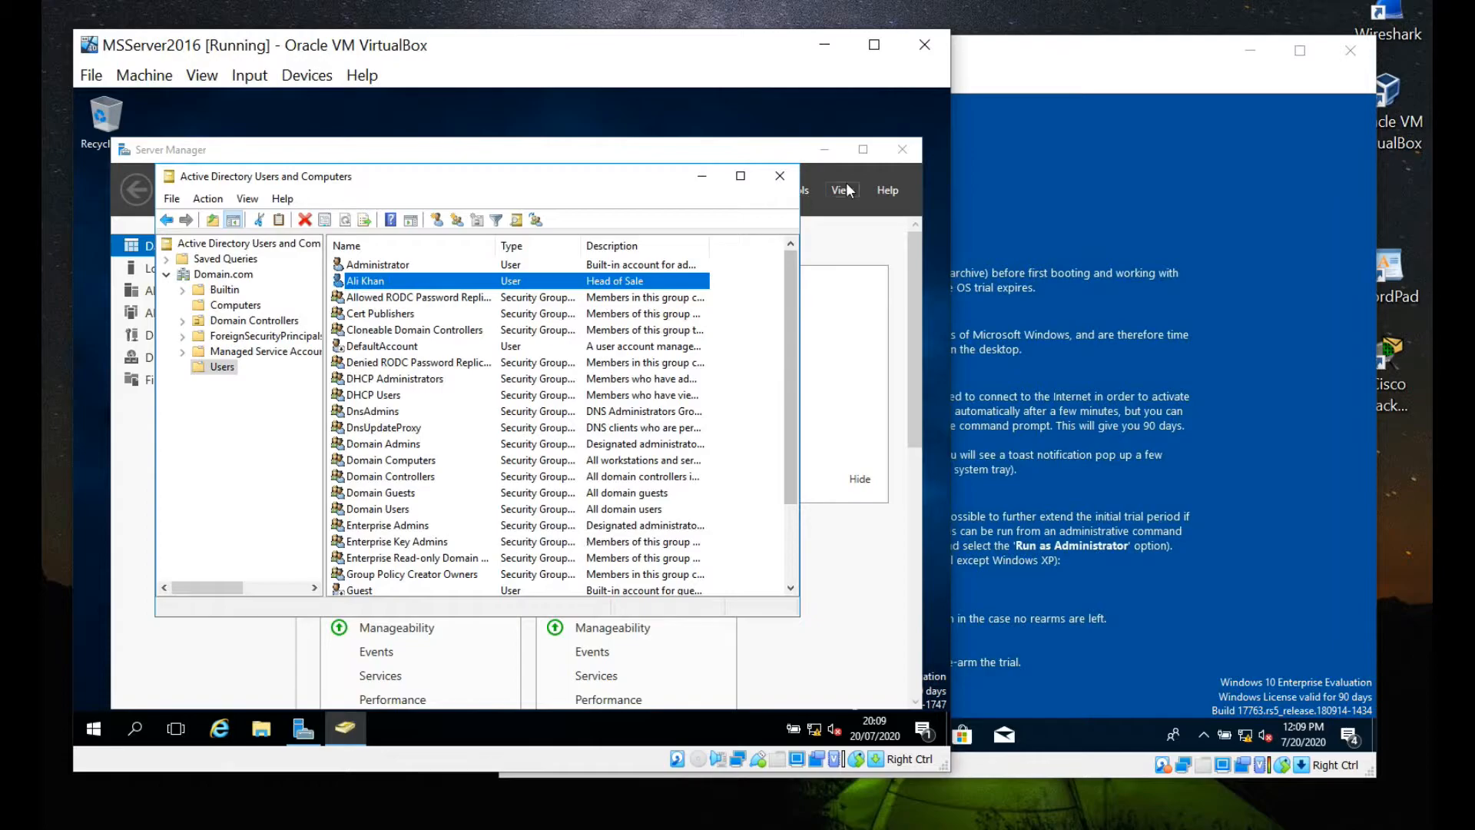
left_click(1134, 224)
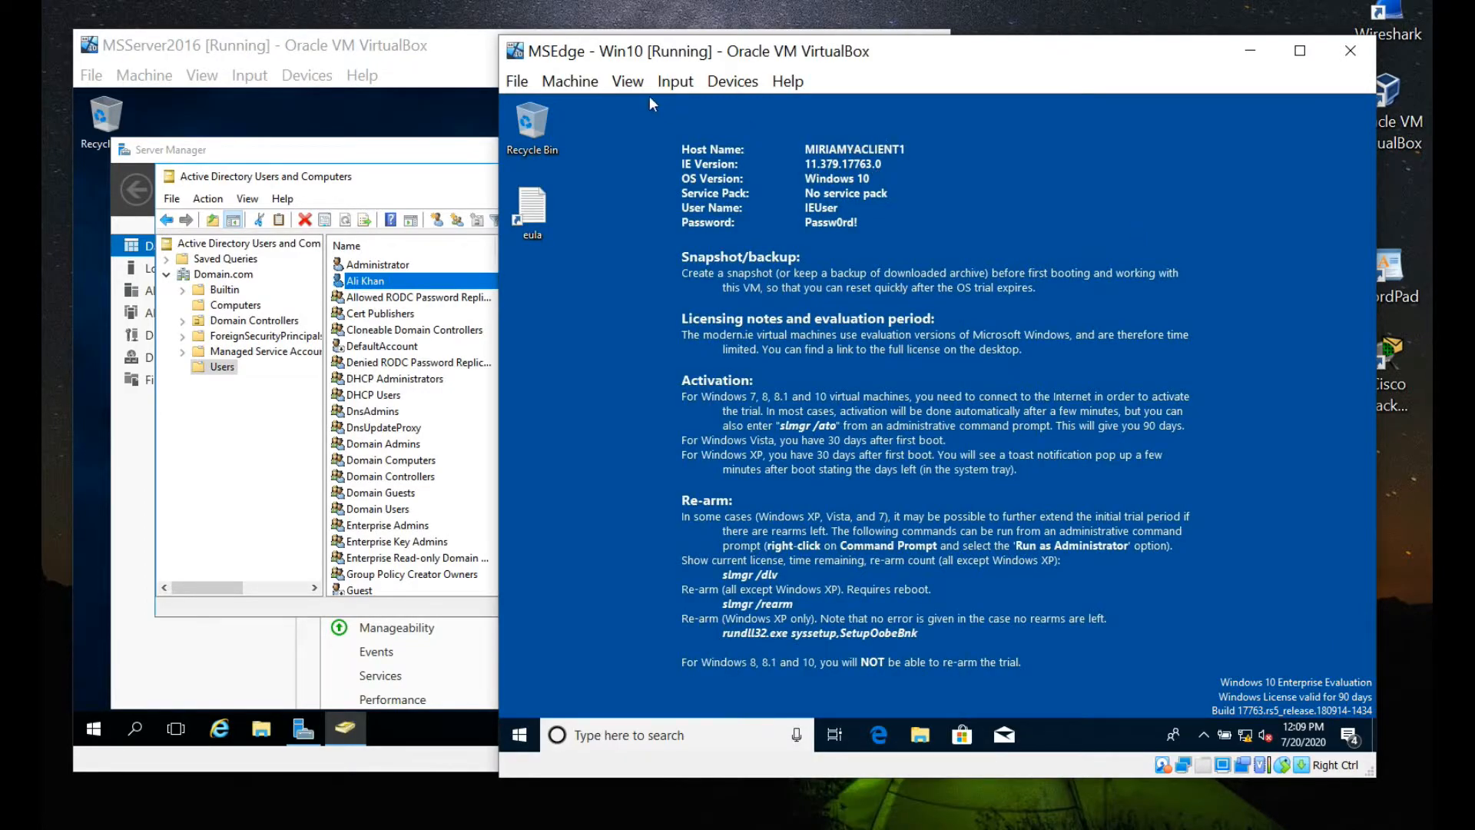
Restart the Windows 10 client VM using the guest's Start power menu.
left_click(517, 81)
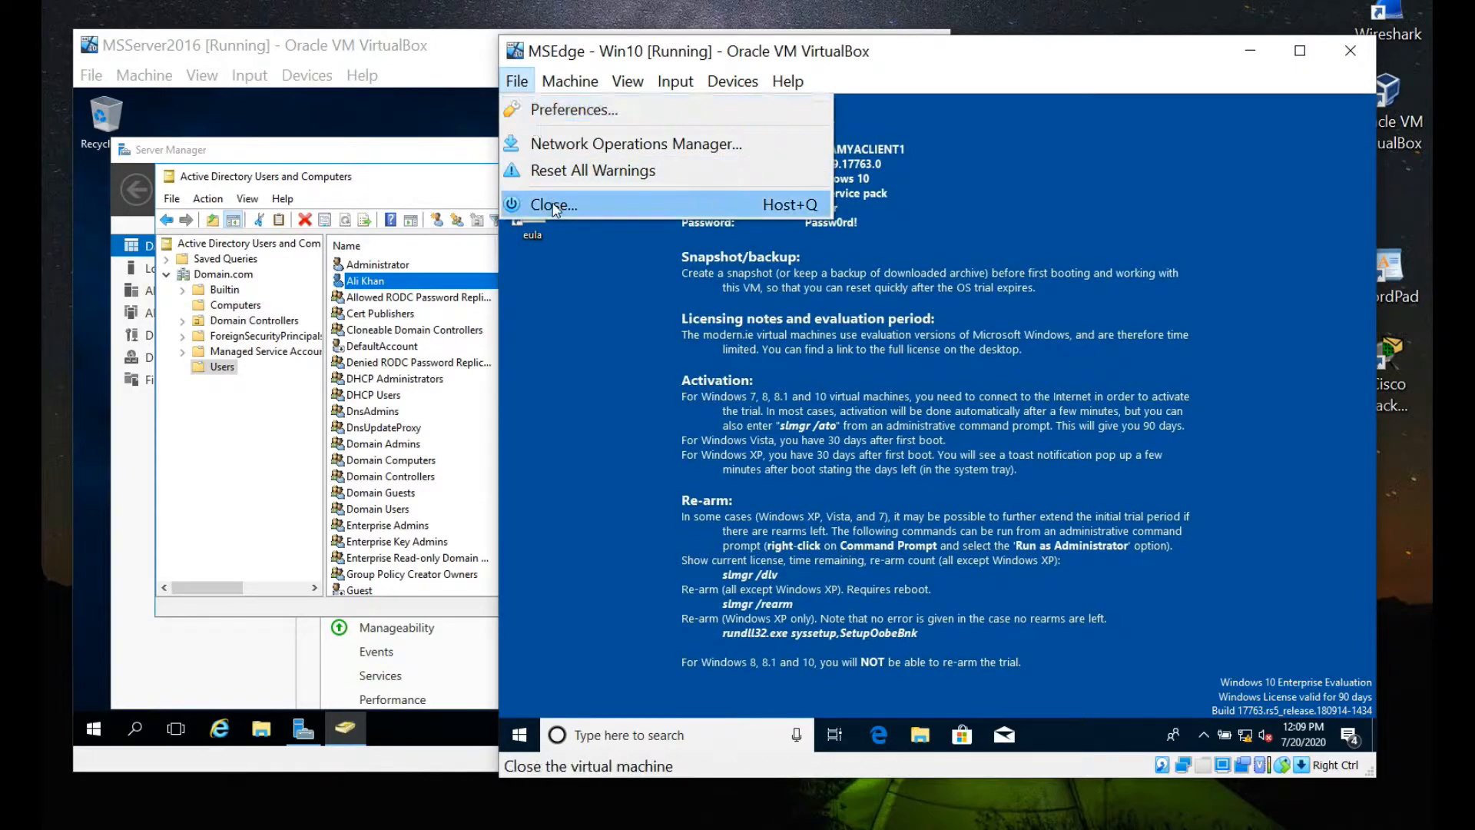
left_click(519, 702)
left_click(520, 734)
left_click(528, 695)
left_click(537, 655)
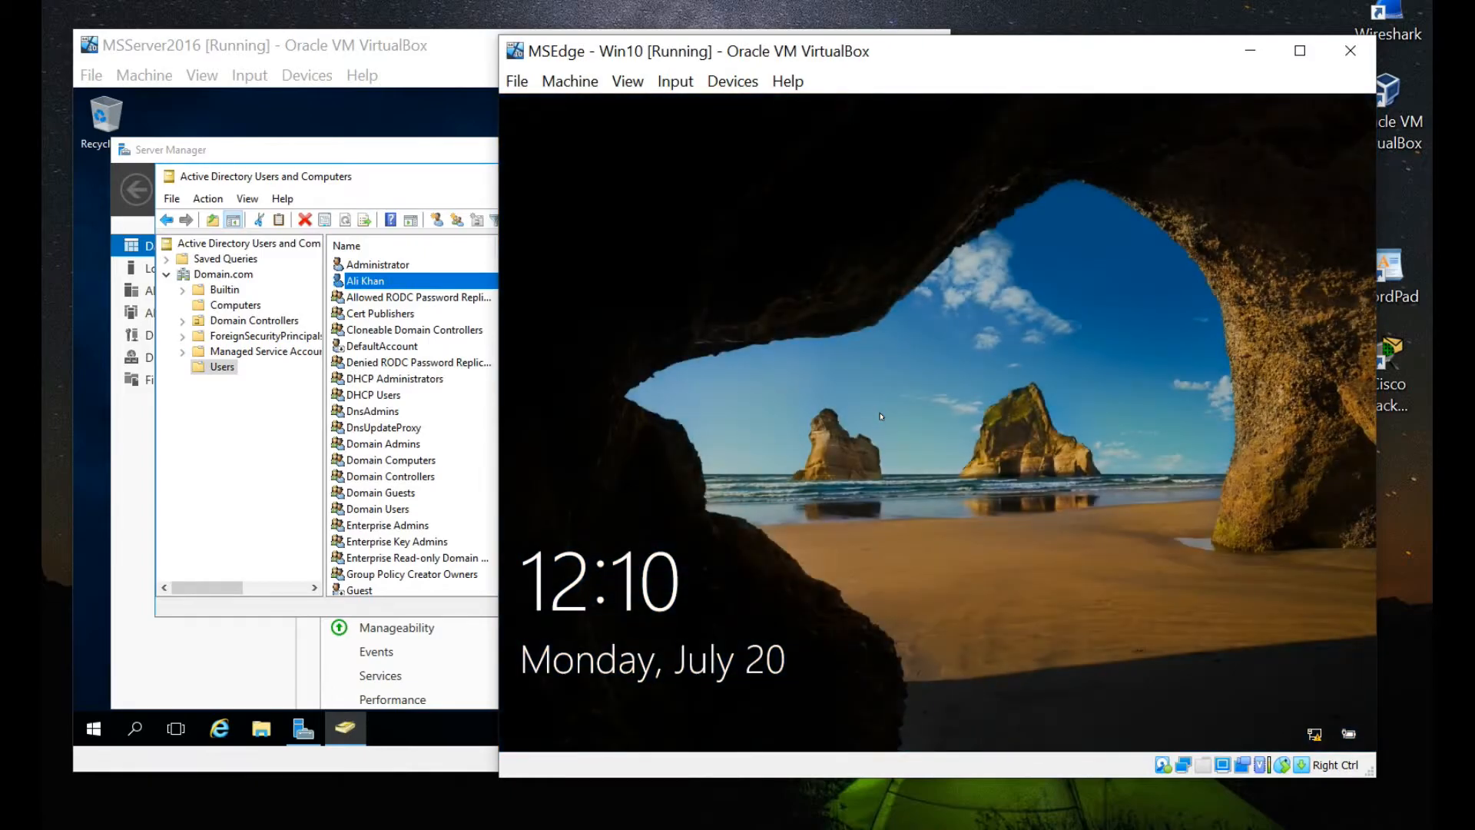
Dismiss the lock screen and switch to the Other user sign-in form.
left_click_drag(882, 416, 734, 26)
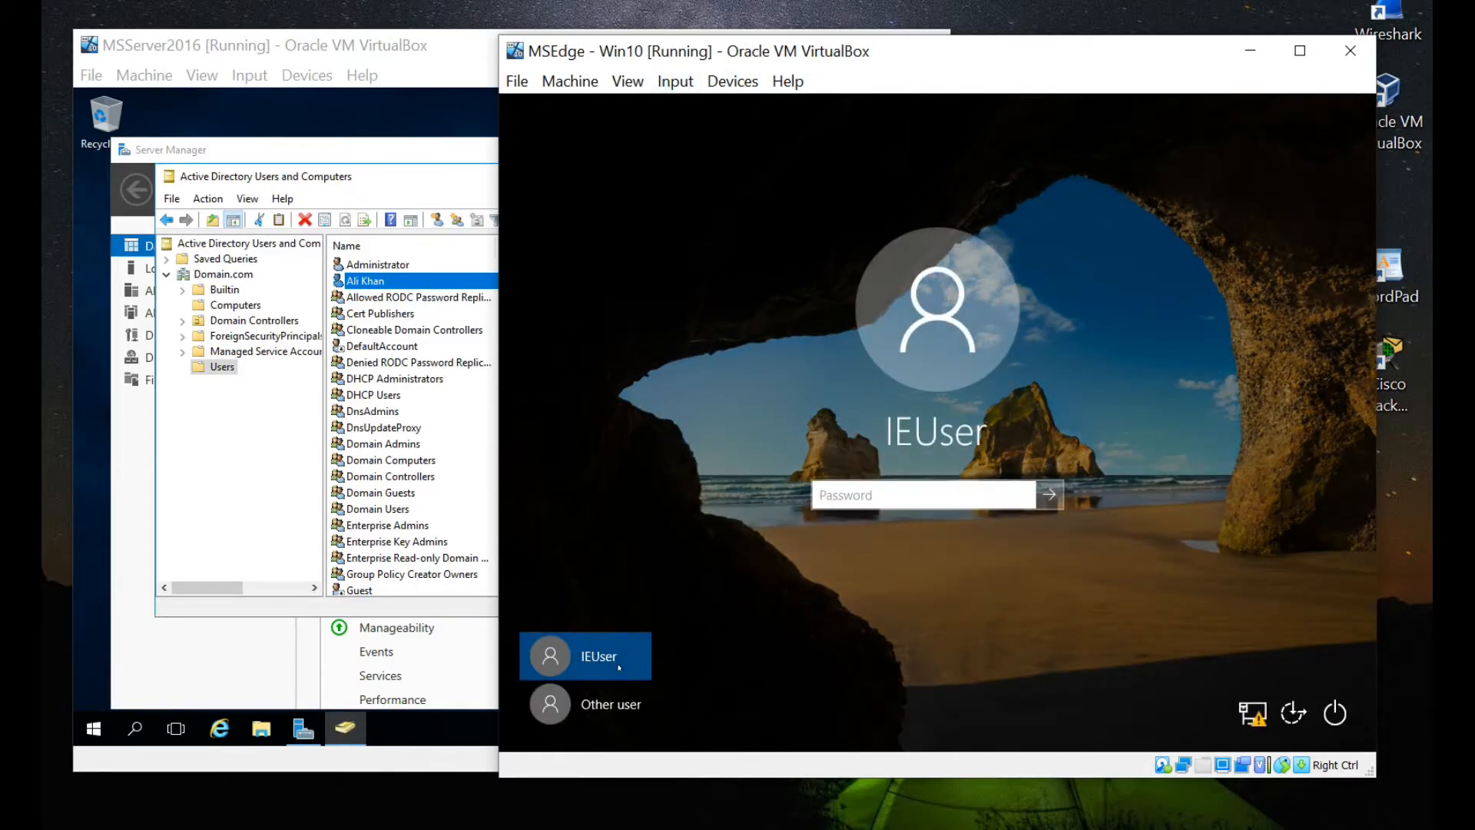
left_click(584, 703)
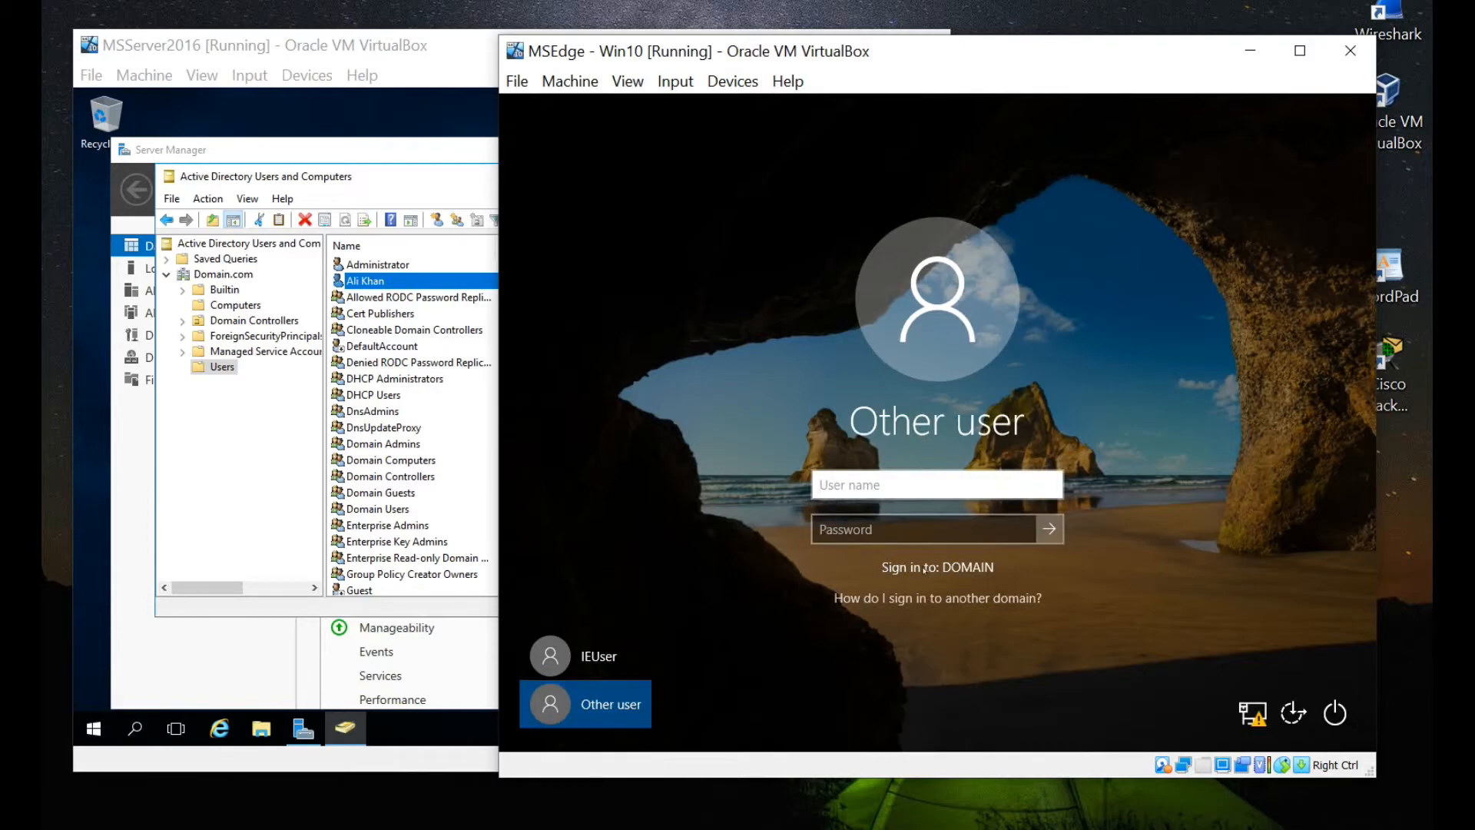
left_click(889, 488)
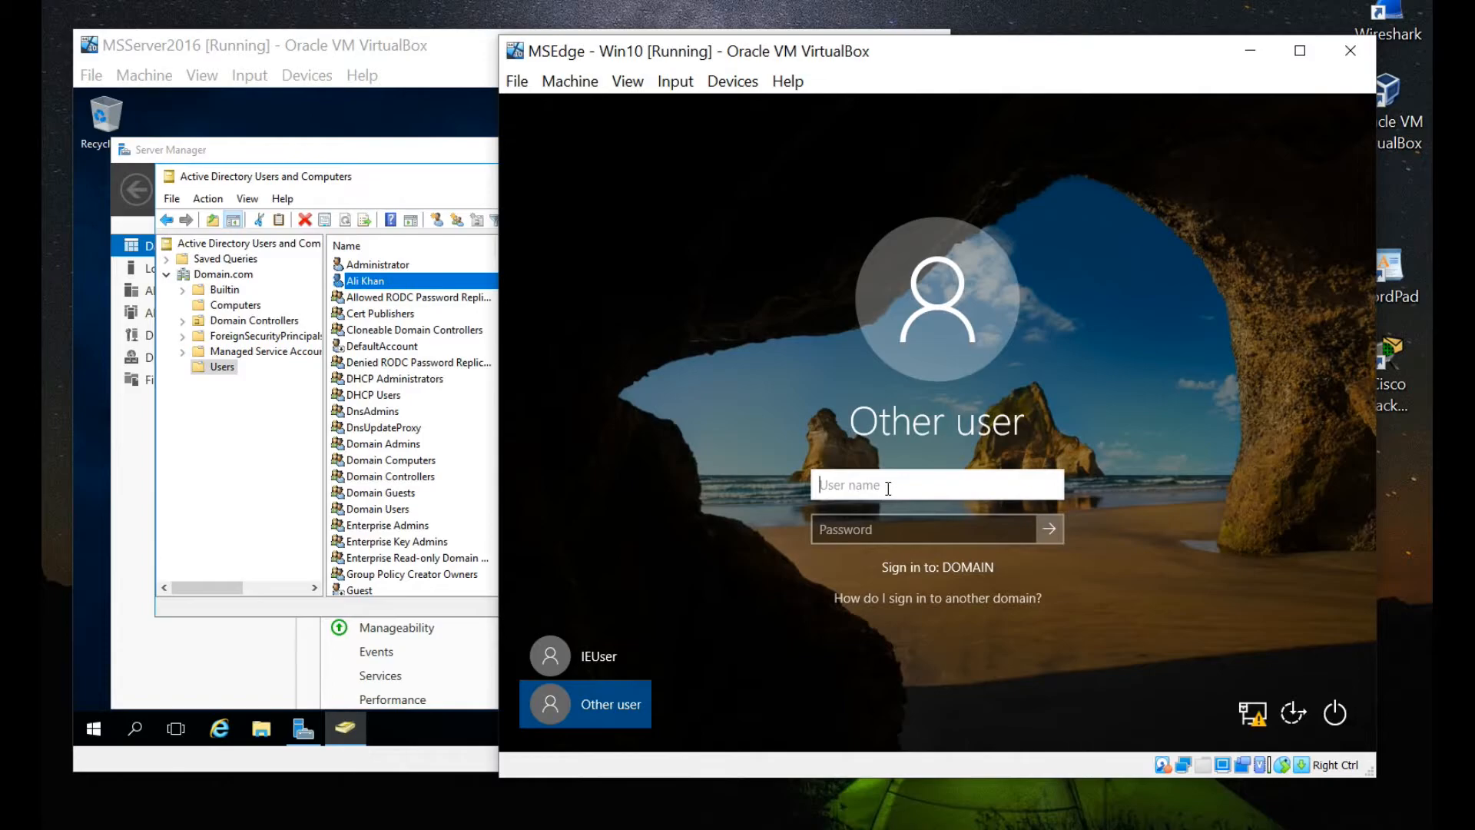
left_click(903, 599)
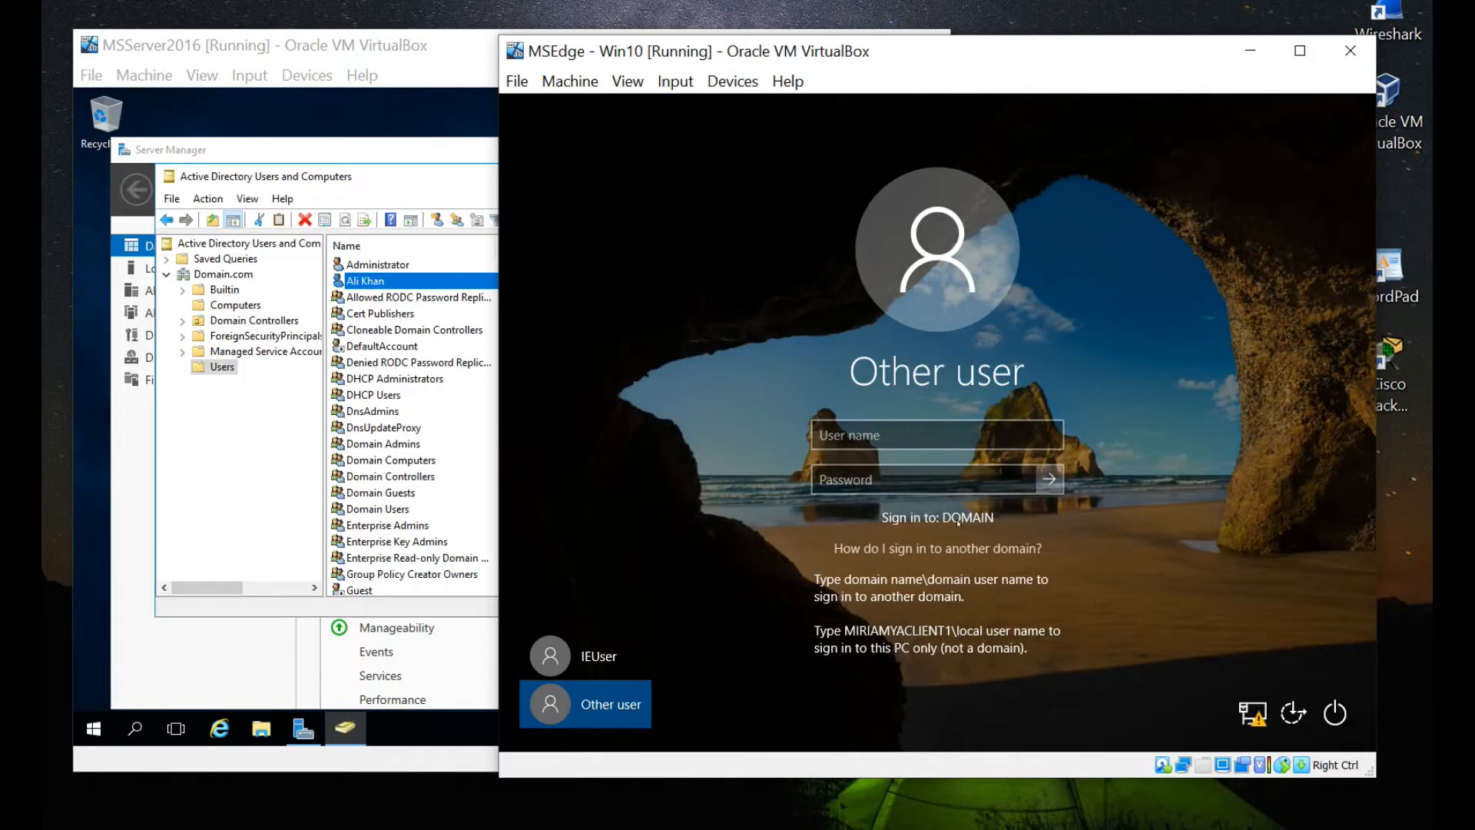
Enter the new account's Domain\ user name and its password, correcting a typo.
left_click(873, 432)
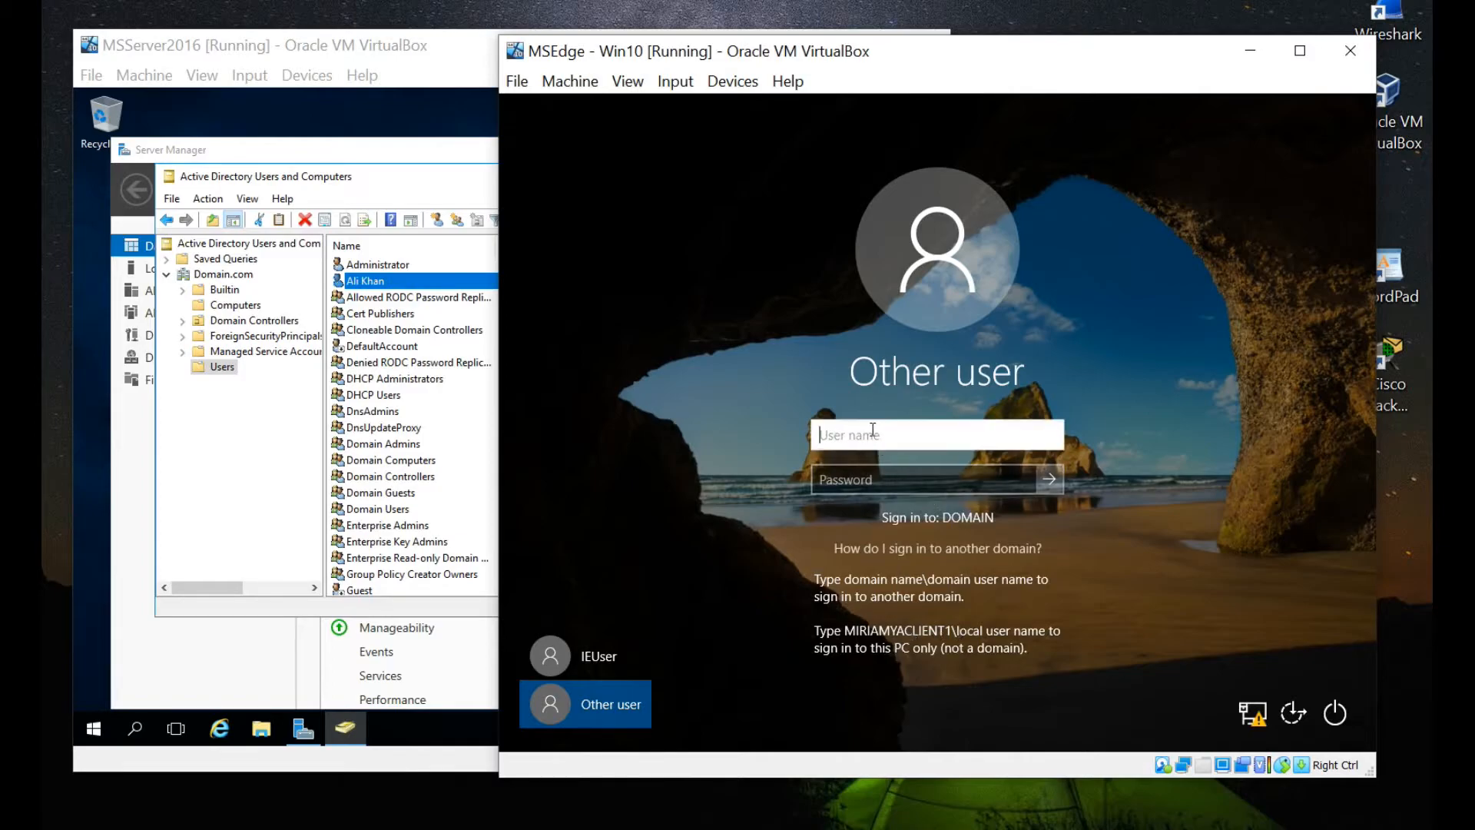
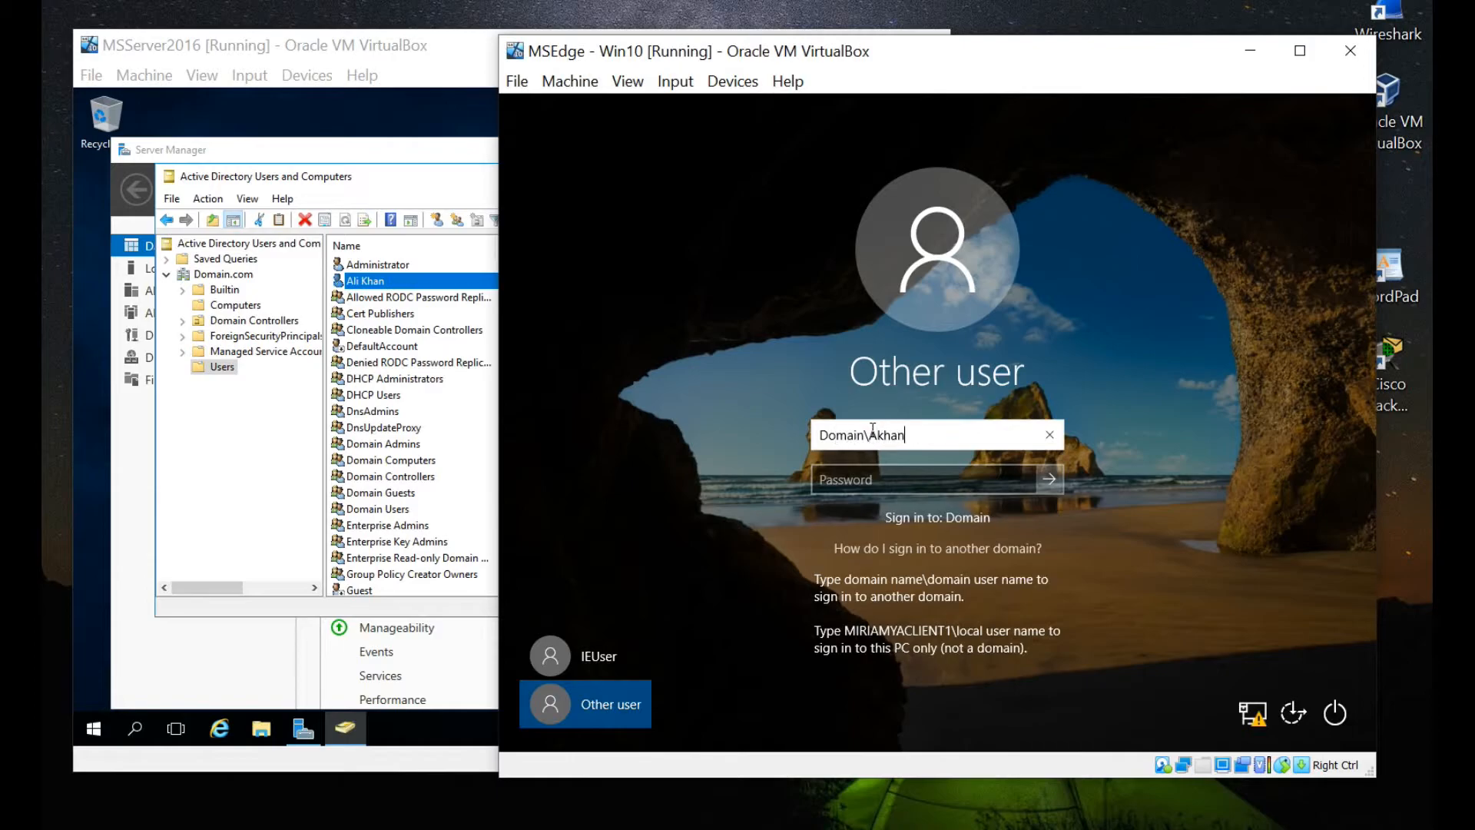
left_click(868, 478)
type("Pa$$")
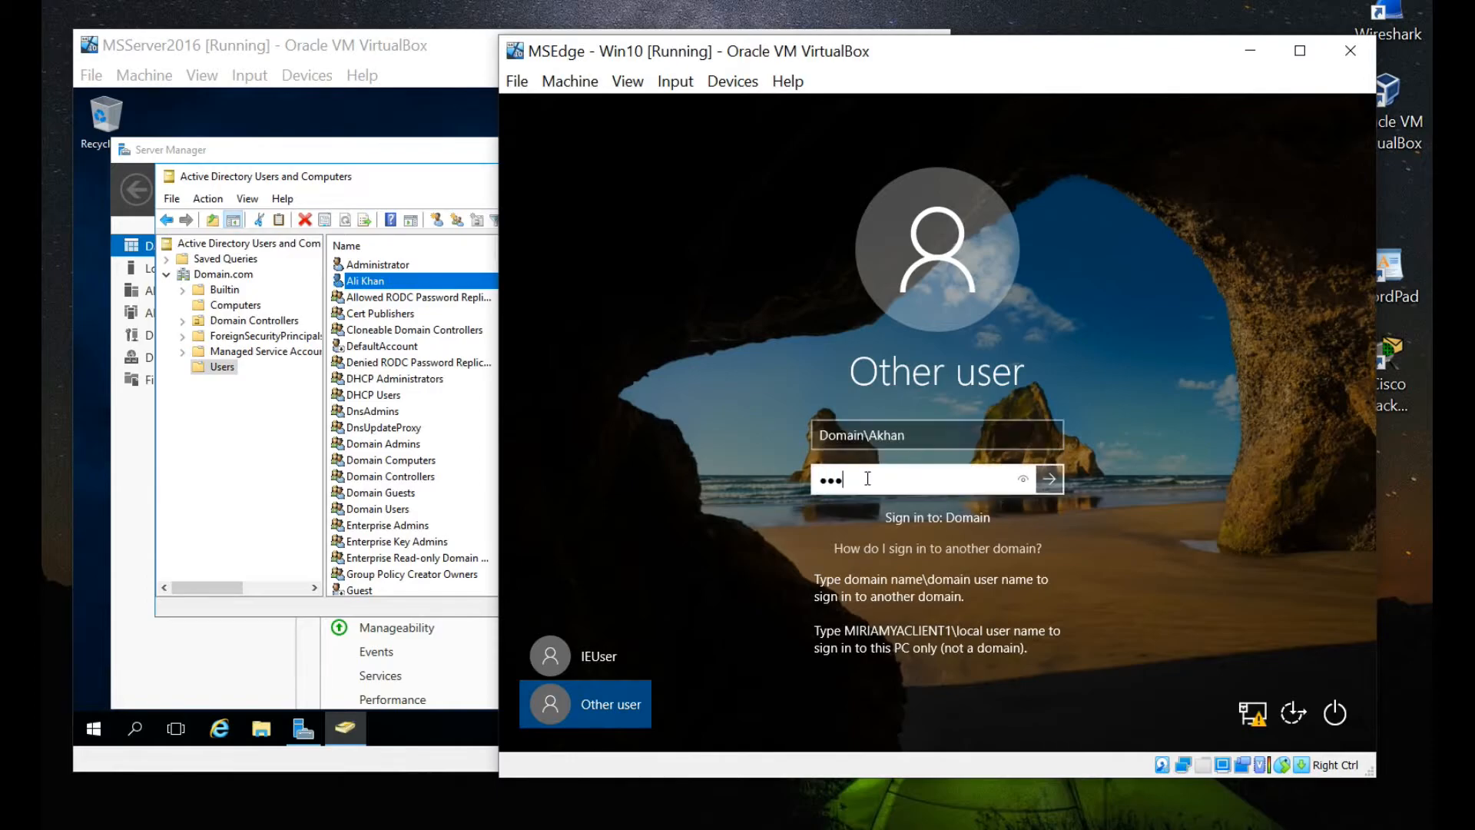
key("BackSpace")
key("BackSpace")
key("BackSpace")
key("BackSpace")
type("P•••••••")
Submit the credentials and wait for the new user's desktop to load.
key("Return")
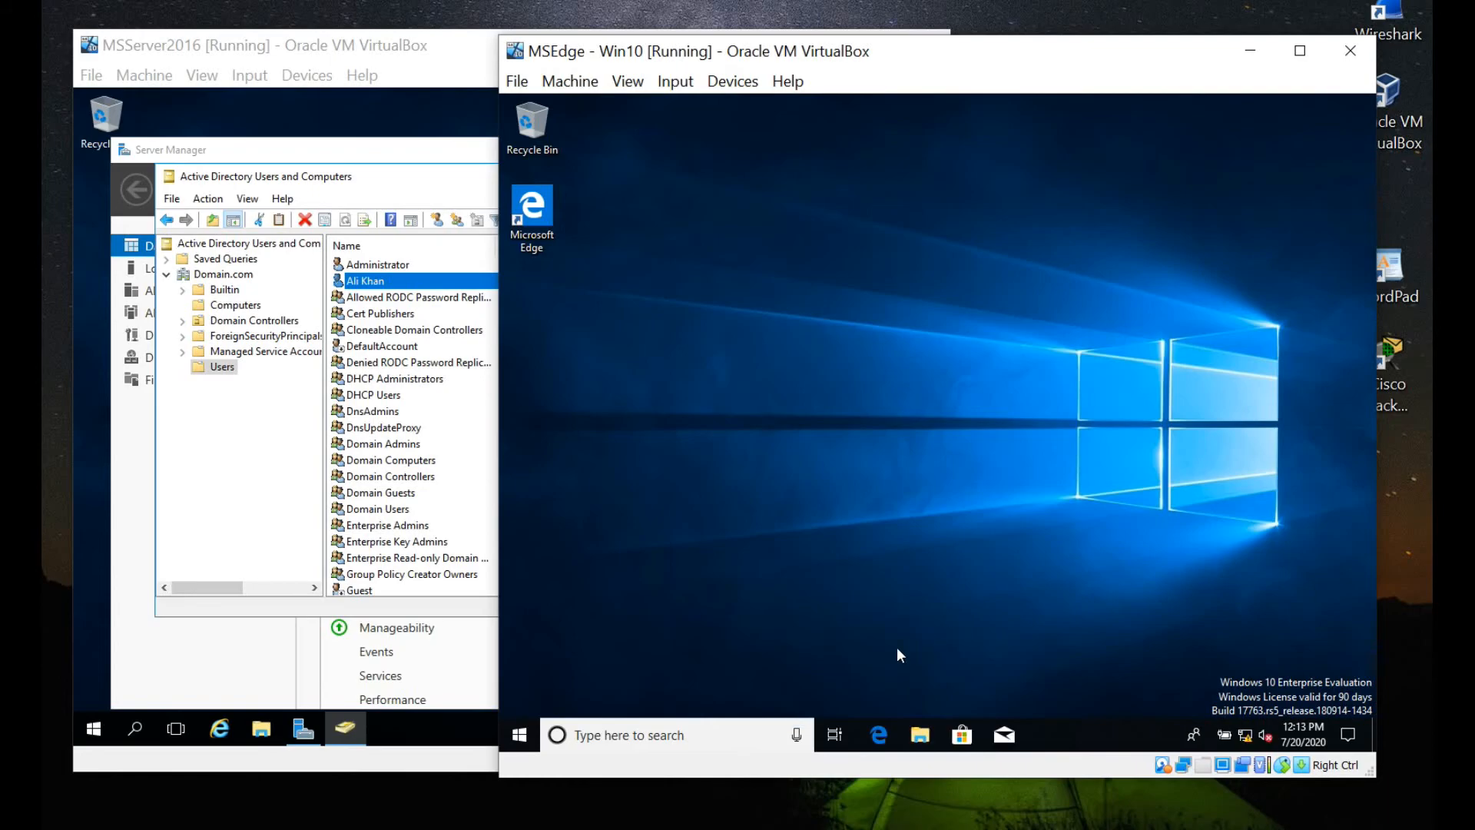
Search for cmd from the taskbar and launch Command Prompt.
left_click(698, 733)
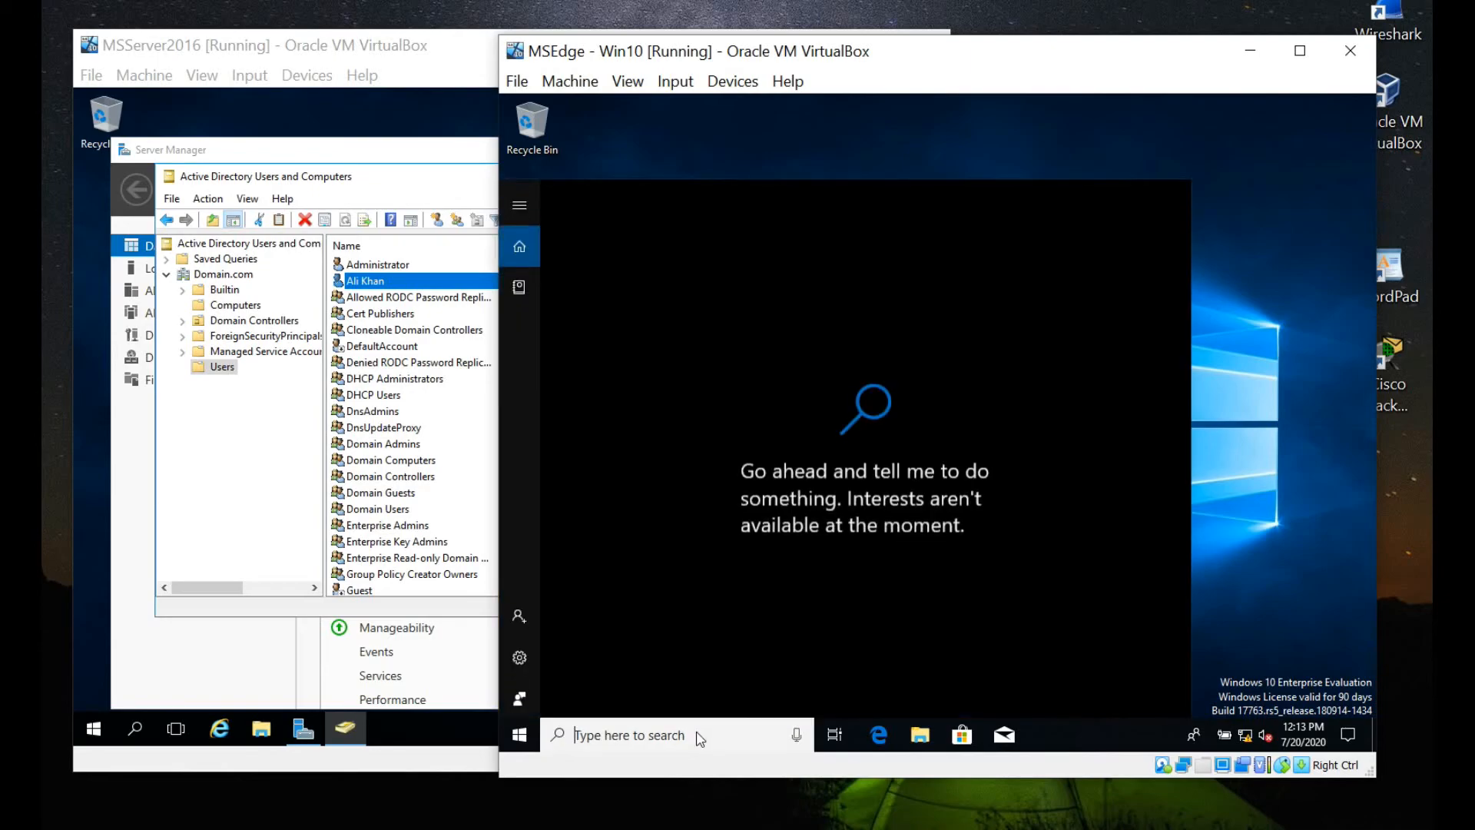
left_click(1249, 186)
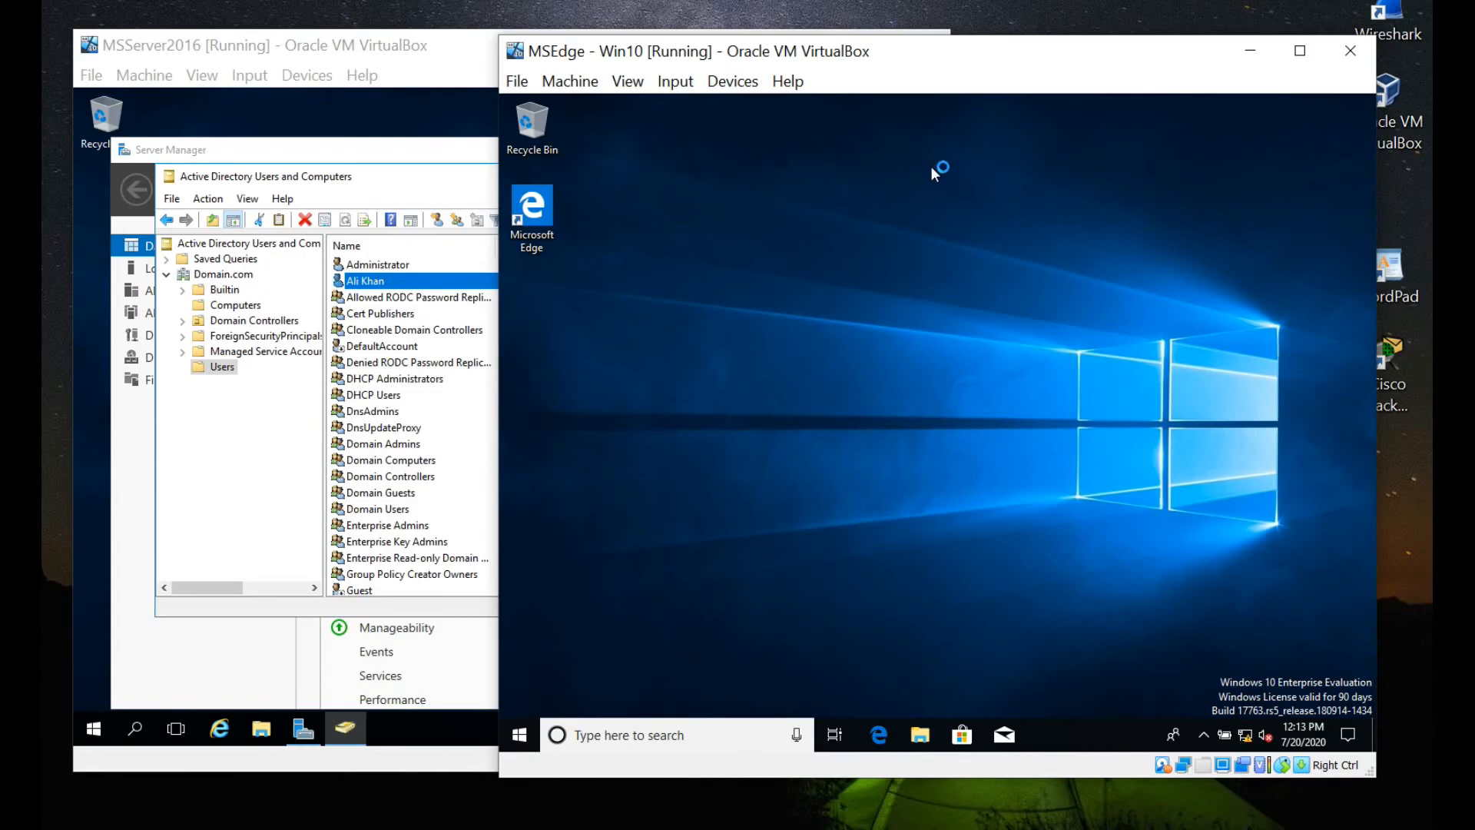
left_click(624, 737)
type("ip")
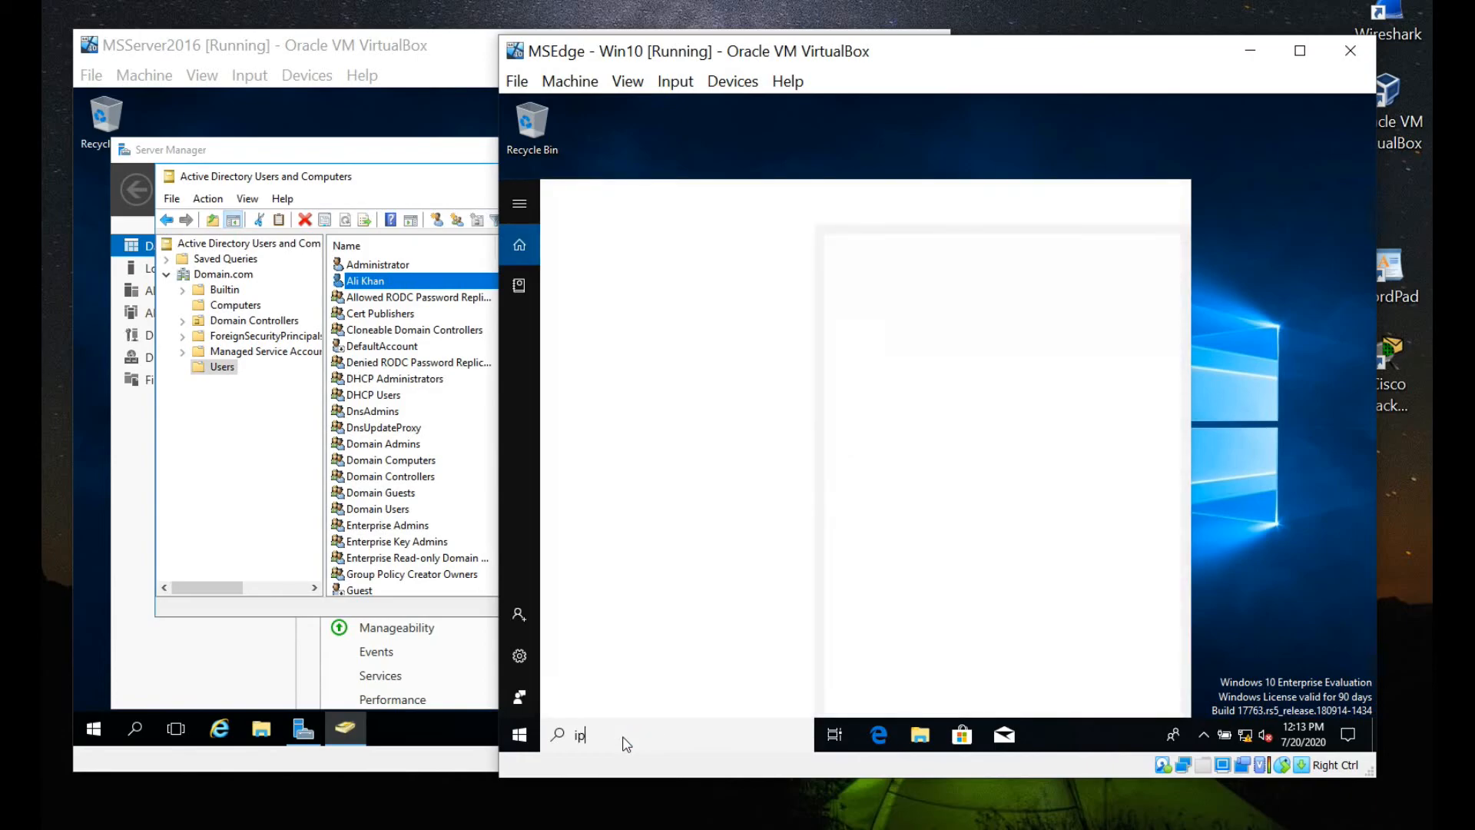
key("BackSpace")
key("BackSpace")
type("cm")
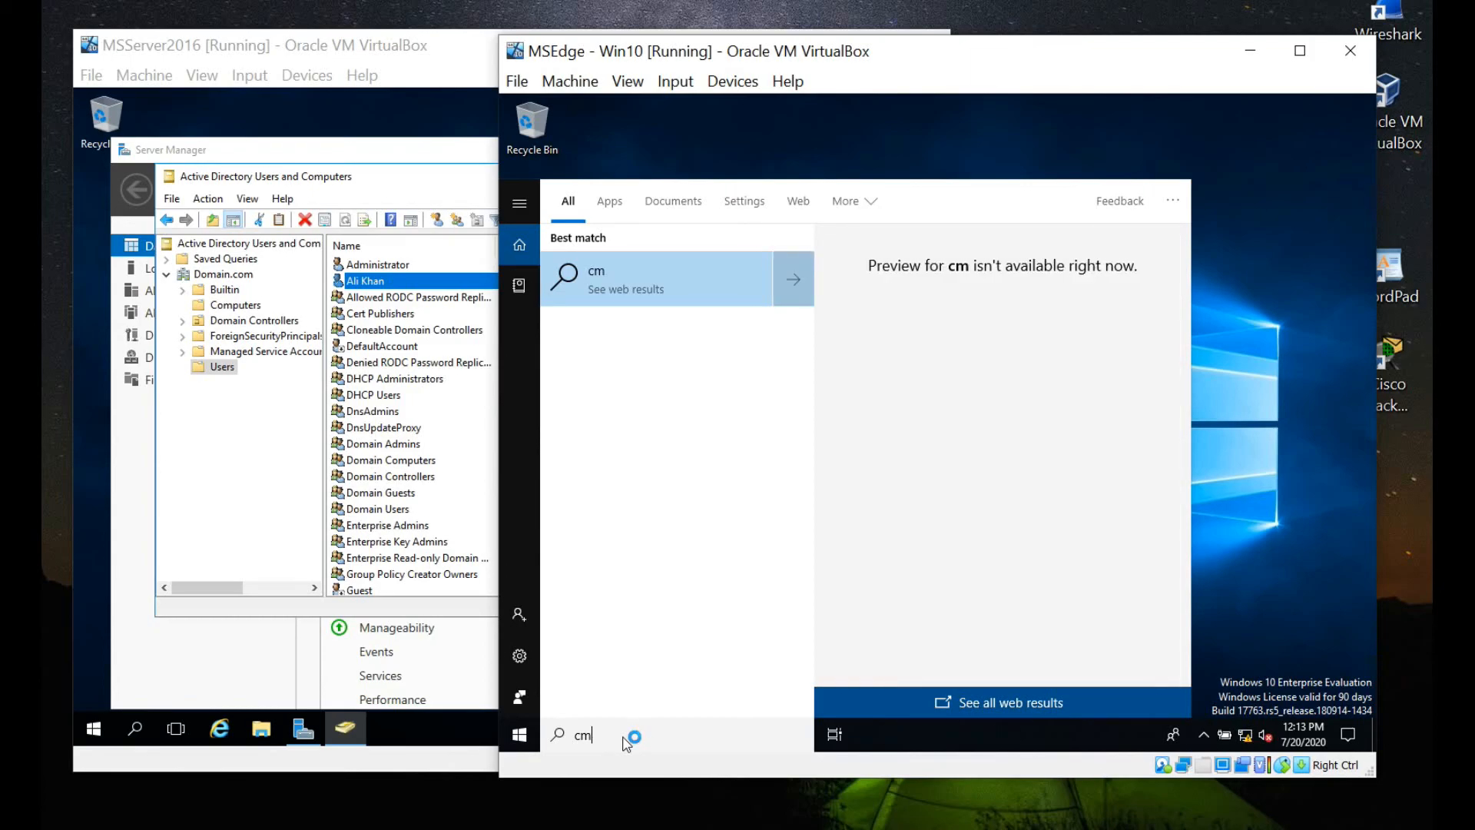
type("d")
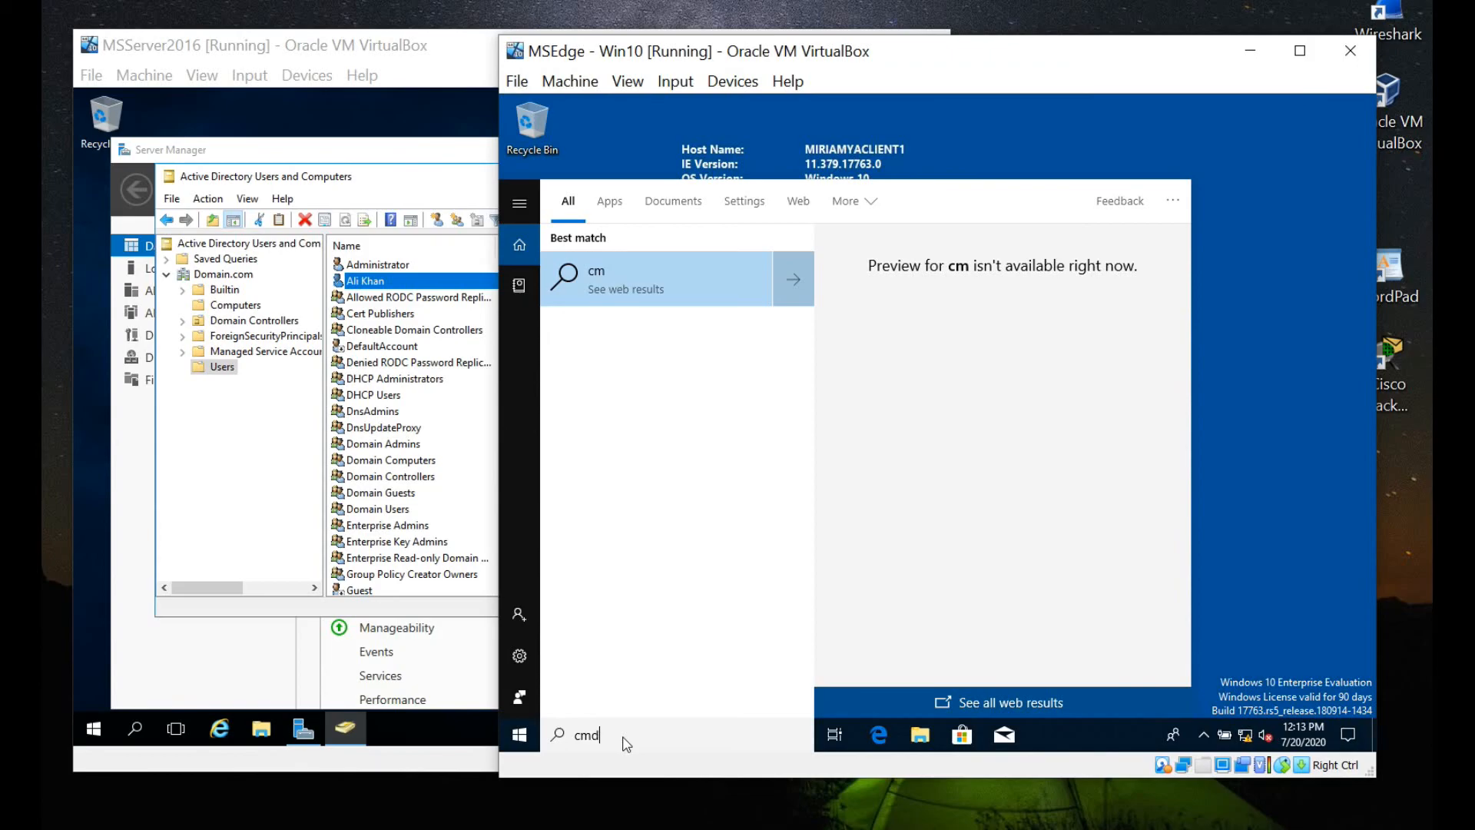
key("Return")
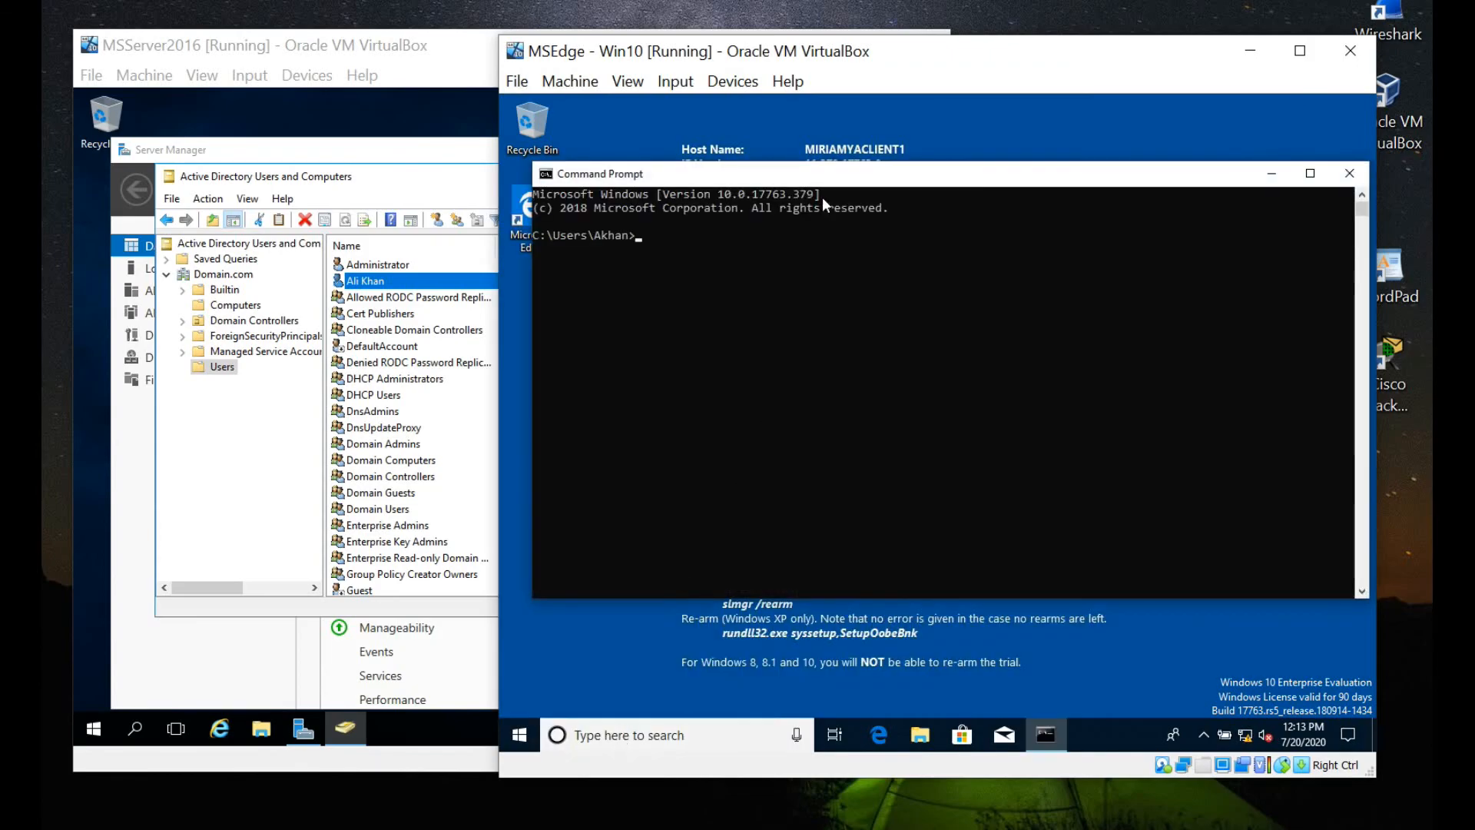
Reposition the console and highlight the prompt showing the user's home folder.
left_click_drag(824, 174, 818, 159)
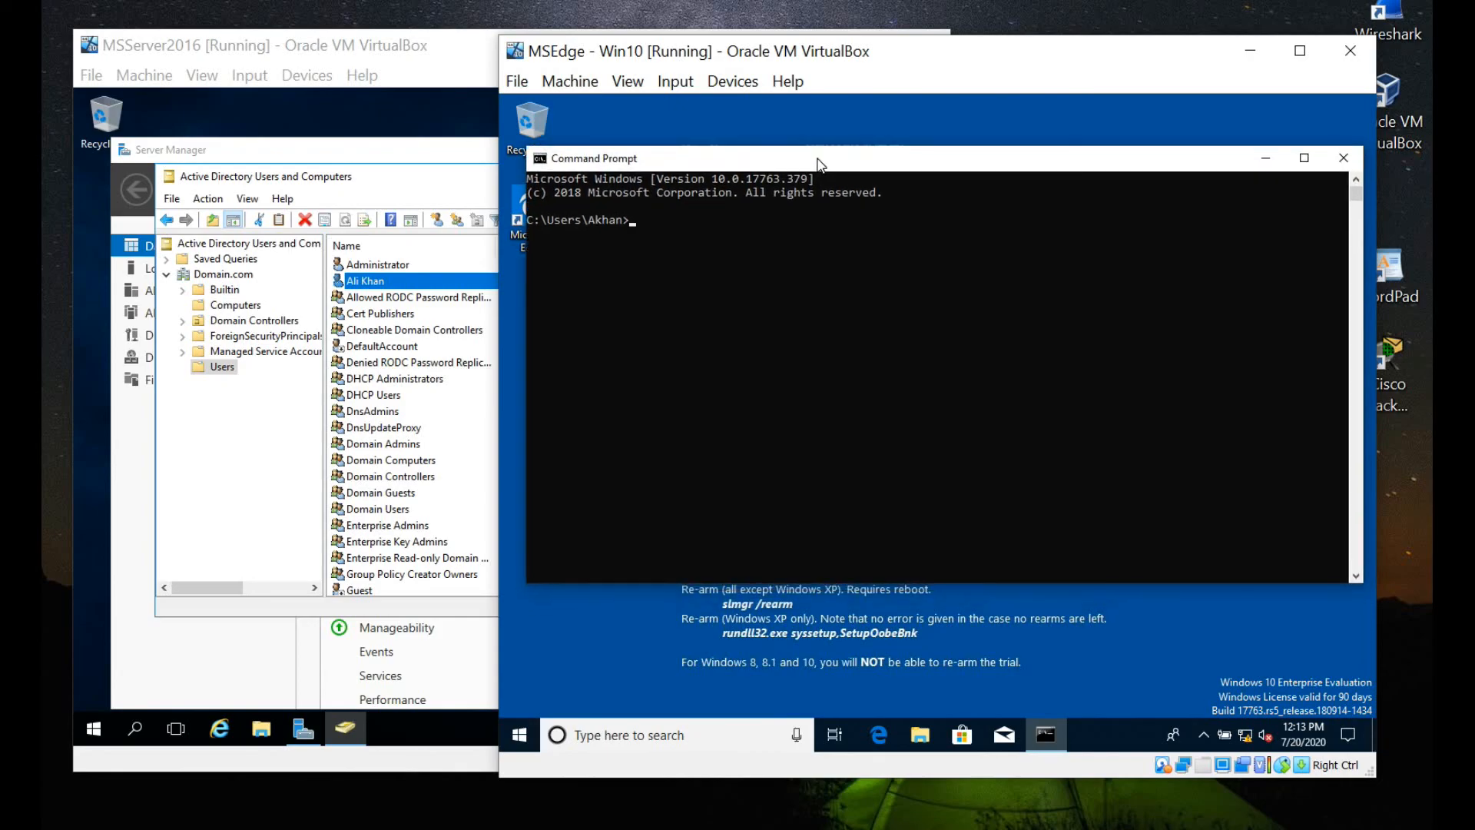
left_click(528, 220)
left_click_drag(528, 220, 653, 225)
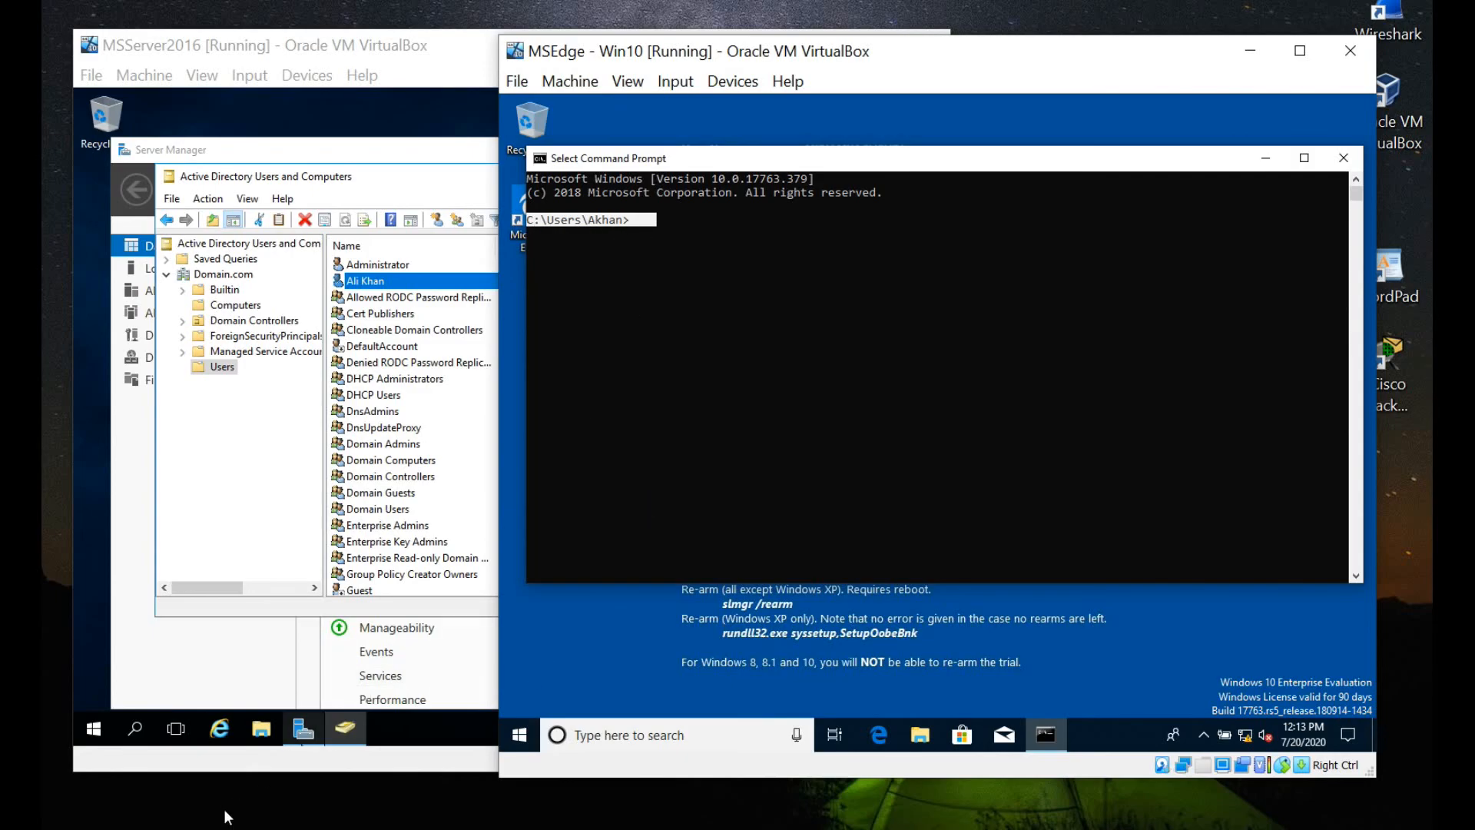
mouse_move(302, 739)
left_click(302, 799)
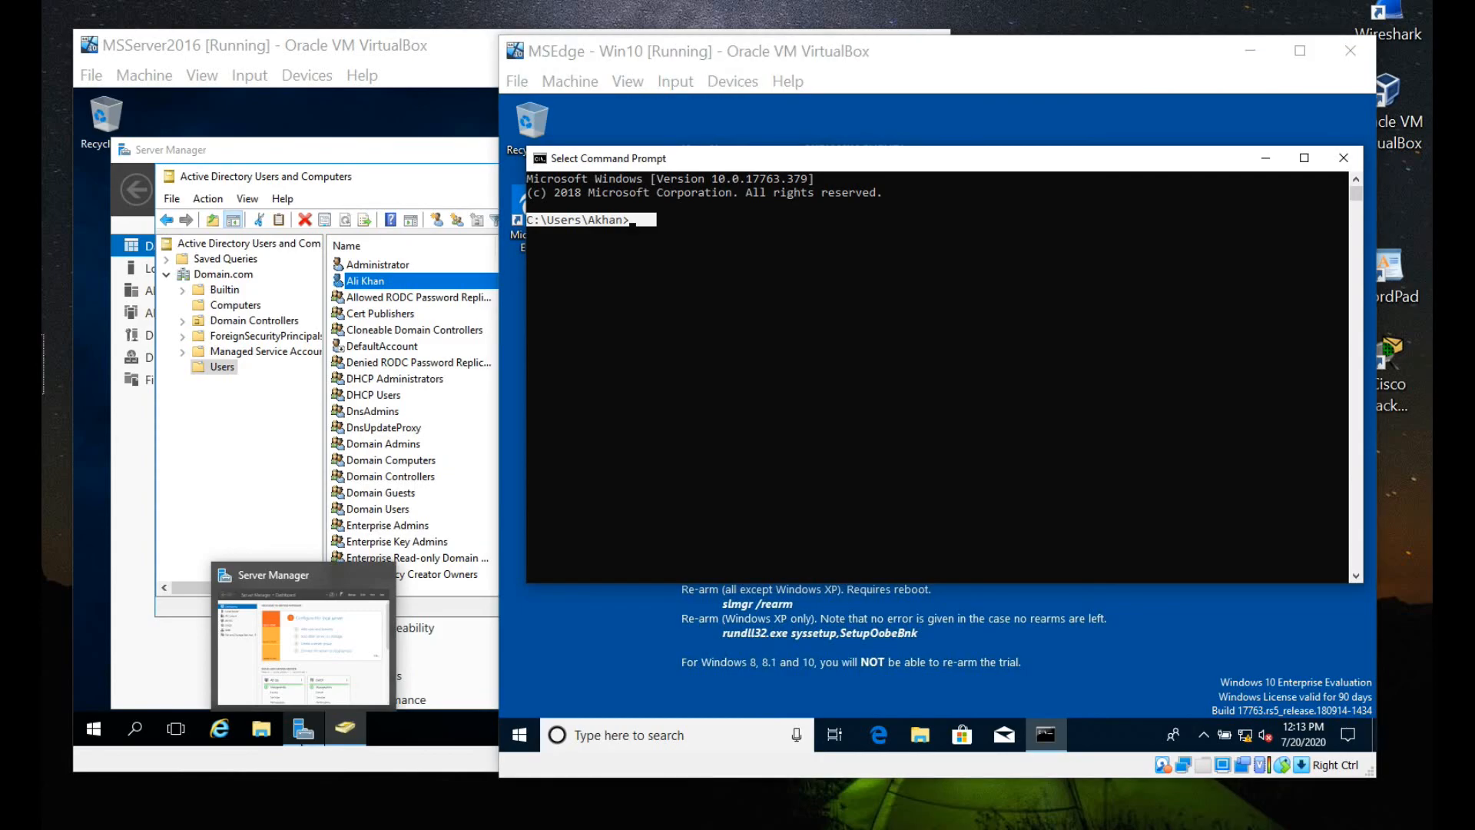